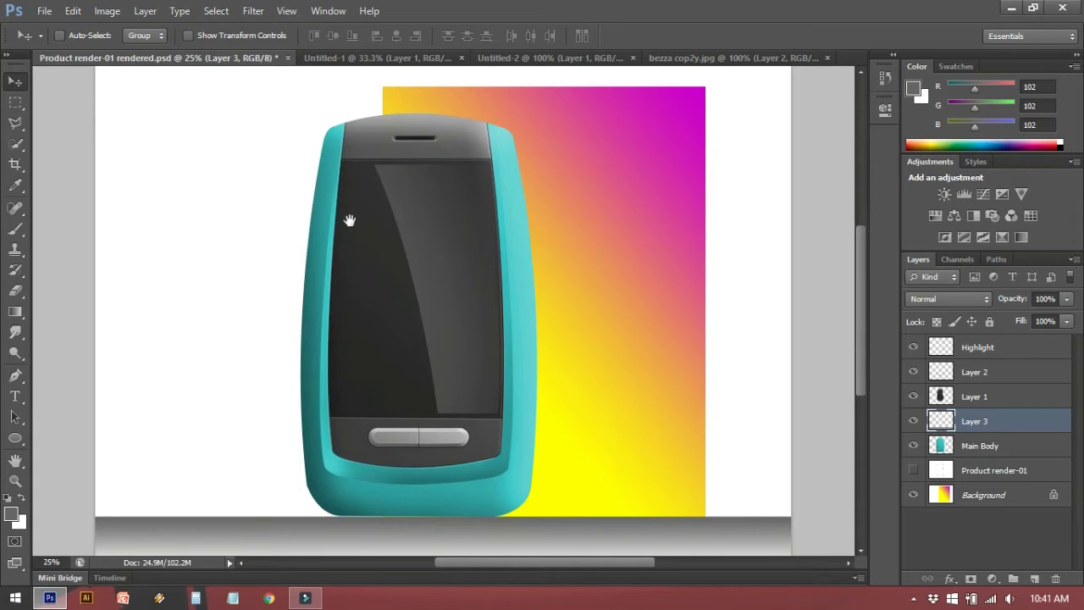
Bring the dark woven texture layer from the Untitled-1 document into Product render-01 rendered.psd
{"action": "scroll", "coordinate": [354, 227], "scroll_direction": "down", "scroll_amount": 1}
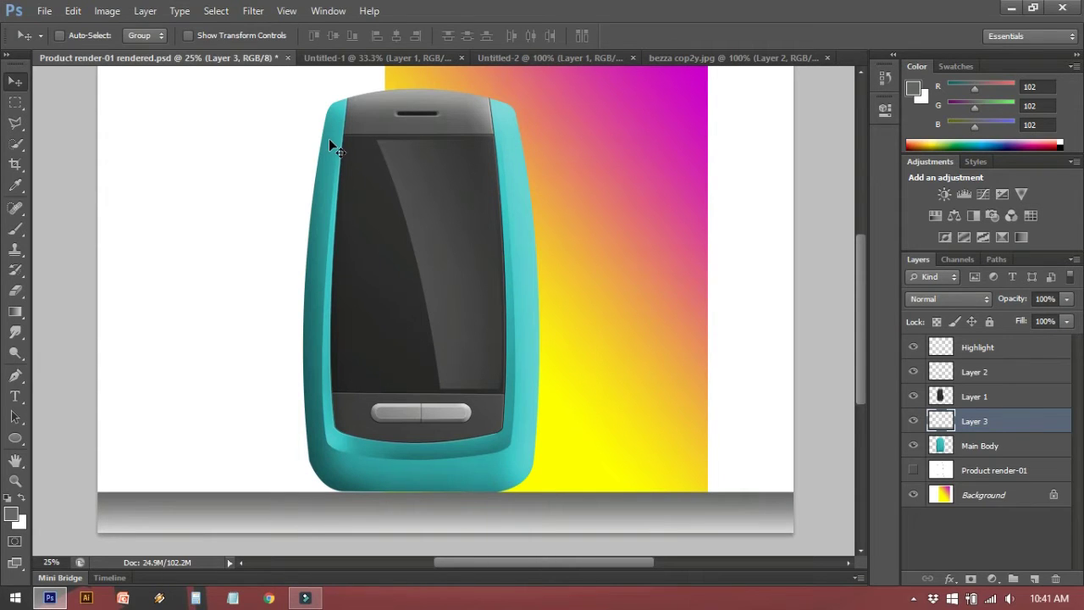
{"action": "left_click", "coordinate": [362, 59]}
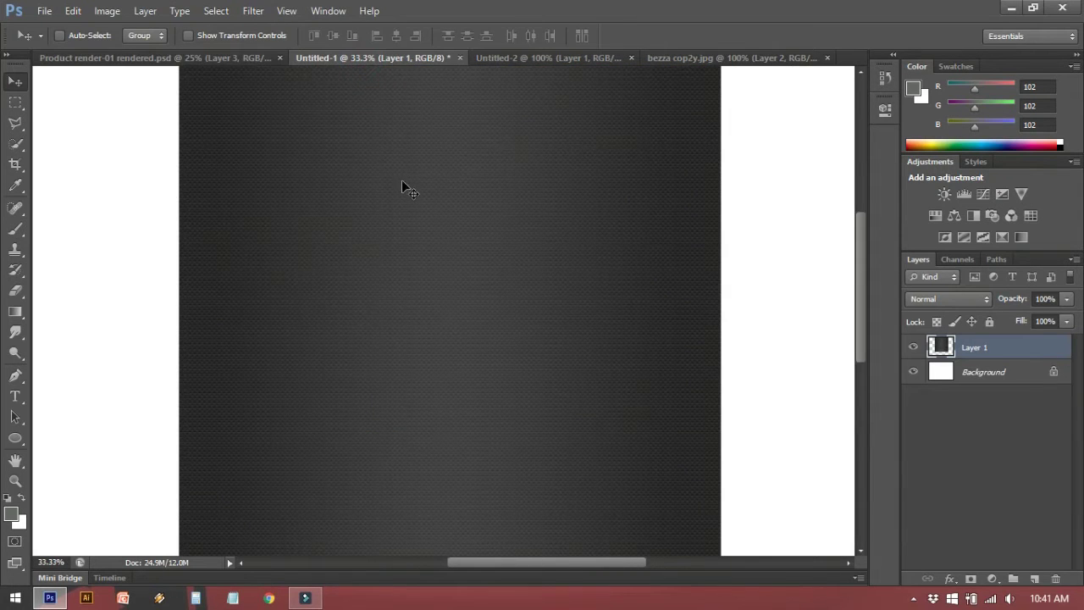
{"action": "mouse_move", "coordinate": [368, 202]}
{"action": "left_mouse_down"}
{"action": "mouse_move", "coordinate": [363, 253]}
{"action": "mouse_move", "coordinate": [374, 212]}
{"action": "left_mouse_up"}
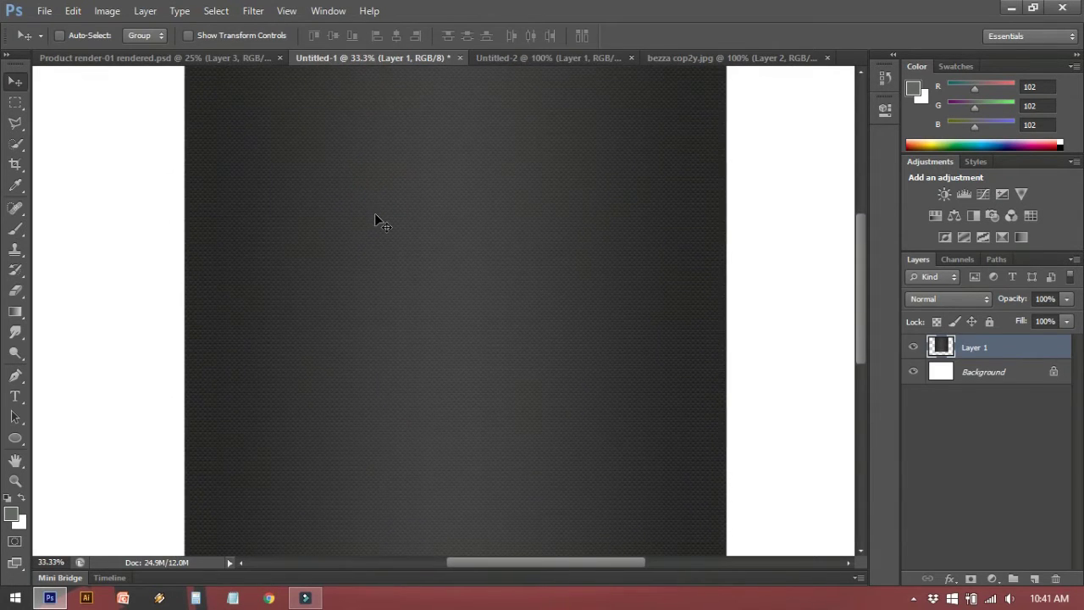
{"action": "key", "text": "ctrl+plus"}
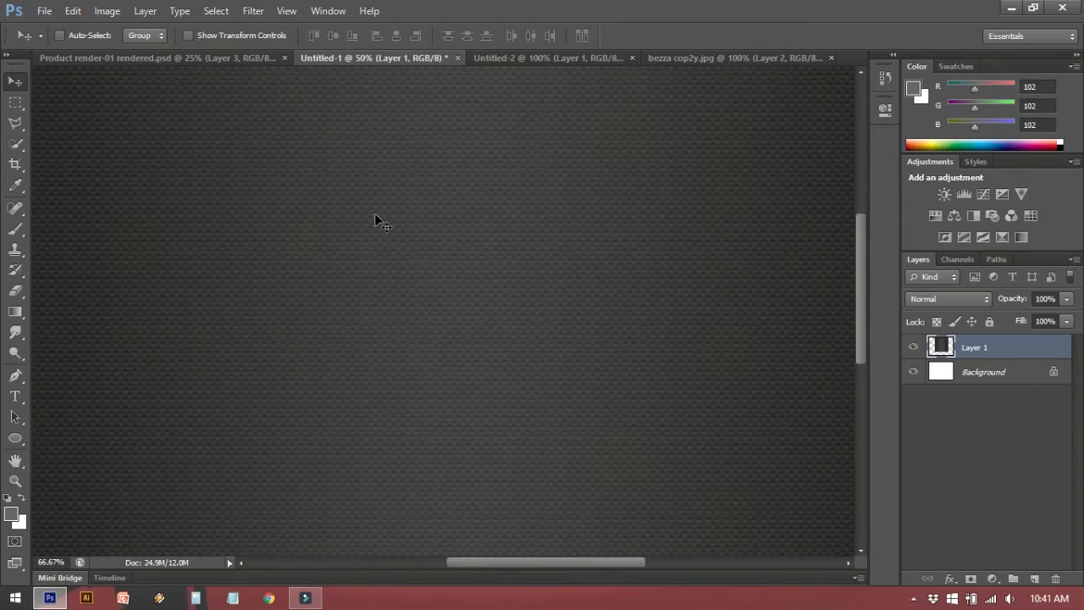
{"action": "key", "text": "ctrl+plus"}
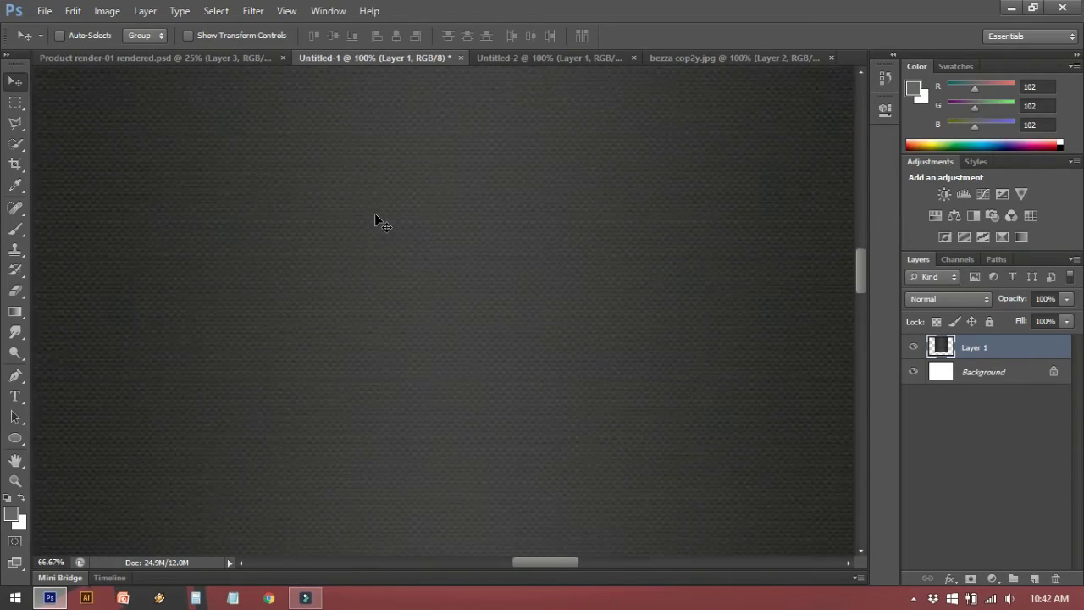
{"action": "key", "text": "ctrl+minus"}
{"action": "key", "text": "ctrl+minus"}
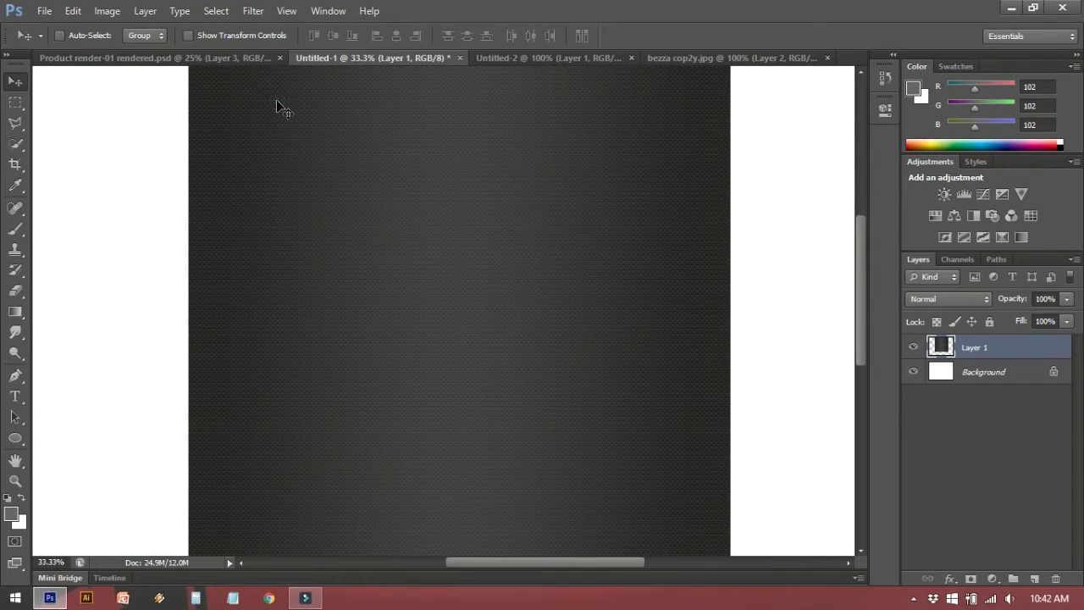
{"action": "left_click", "coordinate": [173, 57]}
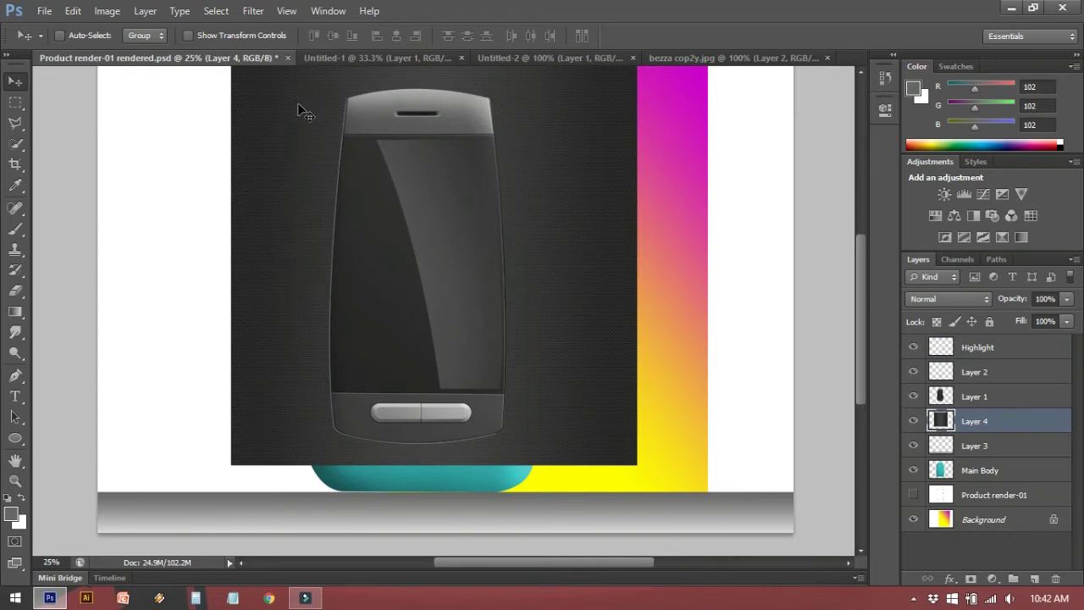
Reorder the Layer 4 texture to sit directly above Main Body and shift it down over the phone
{"action": "left_click_drag", "start_coordinate": [293, 242], "coordinate": [255, 259]}
{"action": "left_click_drag", "start_coordinate": [999, 424], "coordinate": [975, 450]}
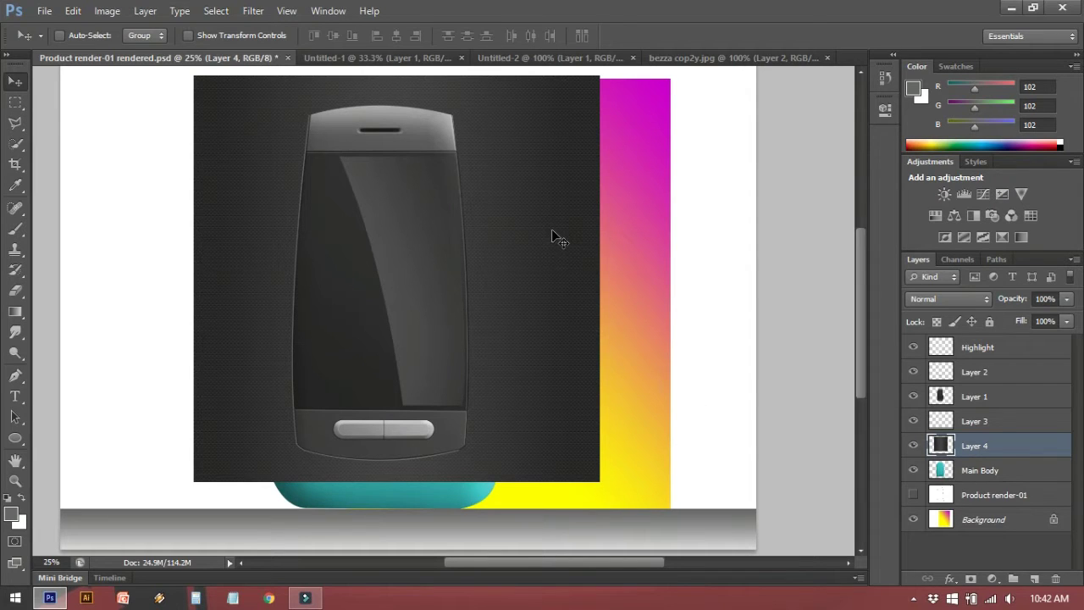
{"action": "mouse_move", "coordinate": [525, 219]}
{"action": "left_mouse_down"}
{"action": "mouse_move", "coordinate": [535, 247]}
{"action": "mouse_move", "coordinate": [528, 220]}
{"action": "mouse_move", "coordinate": [524, 237]}
{"action": "left_mouse_up"}
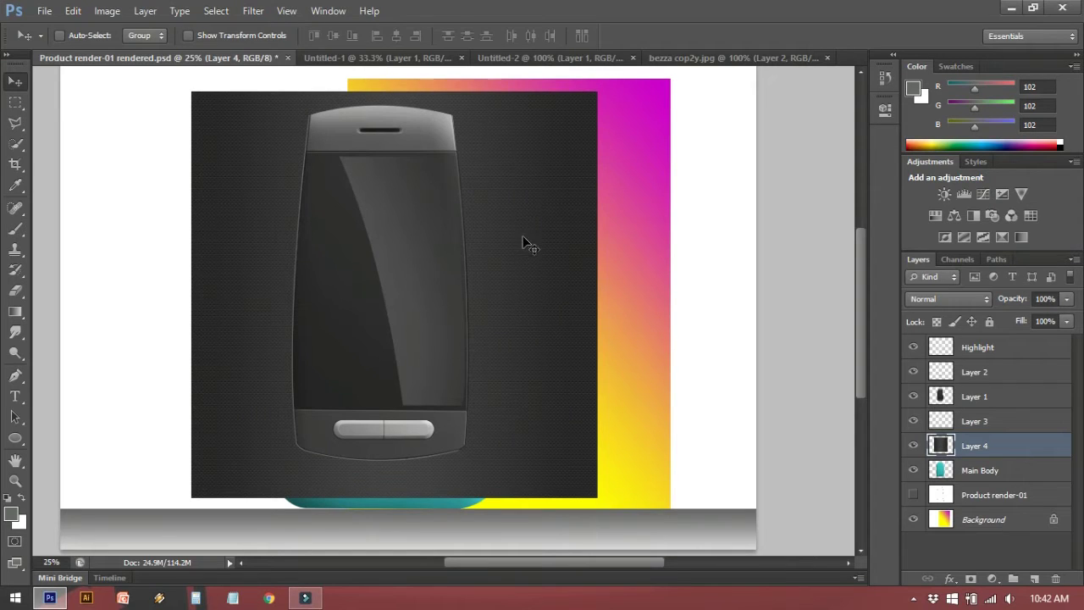
Scale the Layer 4 texture proportionally to about 103% and shift it sideways so it covers the whole phone body
{"action": "key", "text": "ctrl+t"}
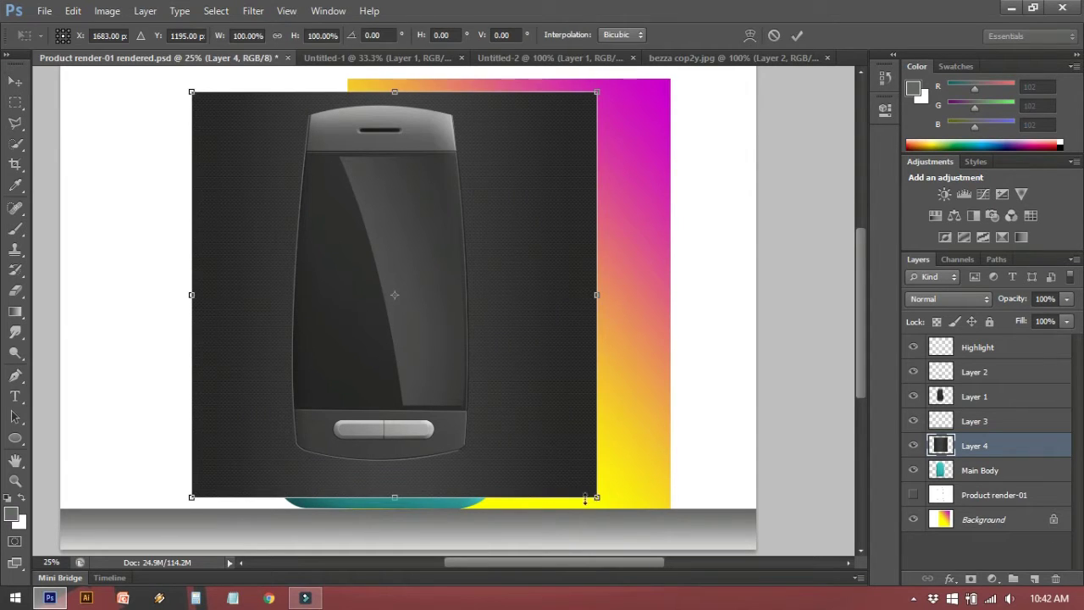
{"action": "left_click_drag", "start_coordinate": [597, 497], "coordinate": [607, 506]}
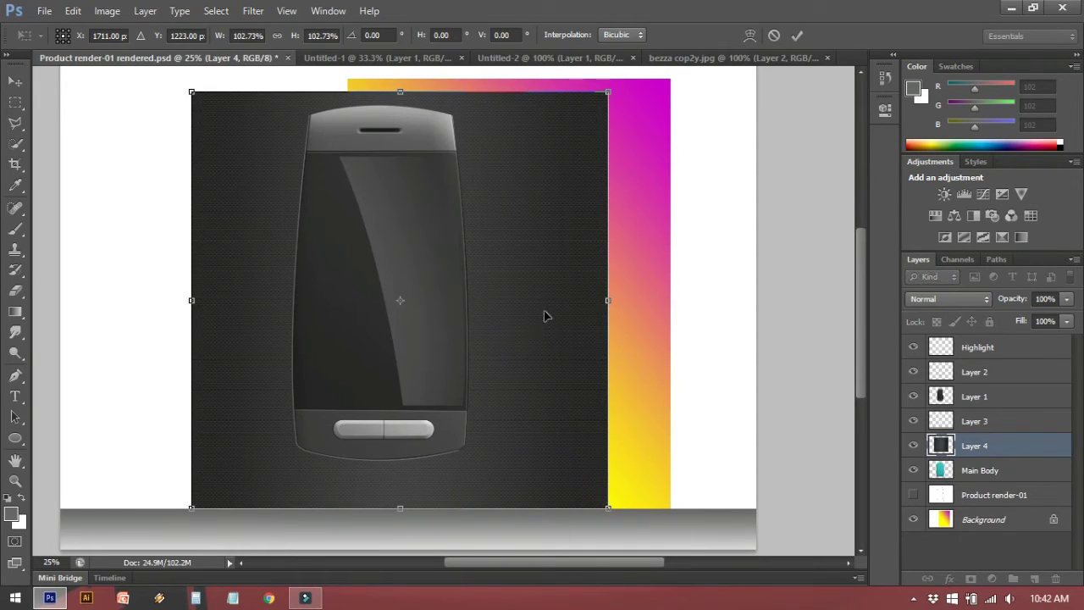
{"action": "left_click_drag", "start_coordinate": [550, 272], "coordinate": [539, 272]}
{"action": "key", "text": "Down"}
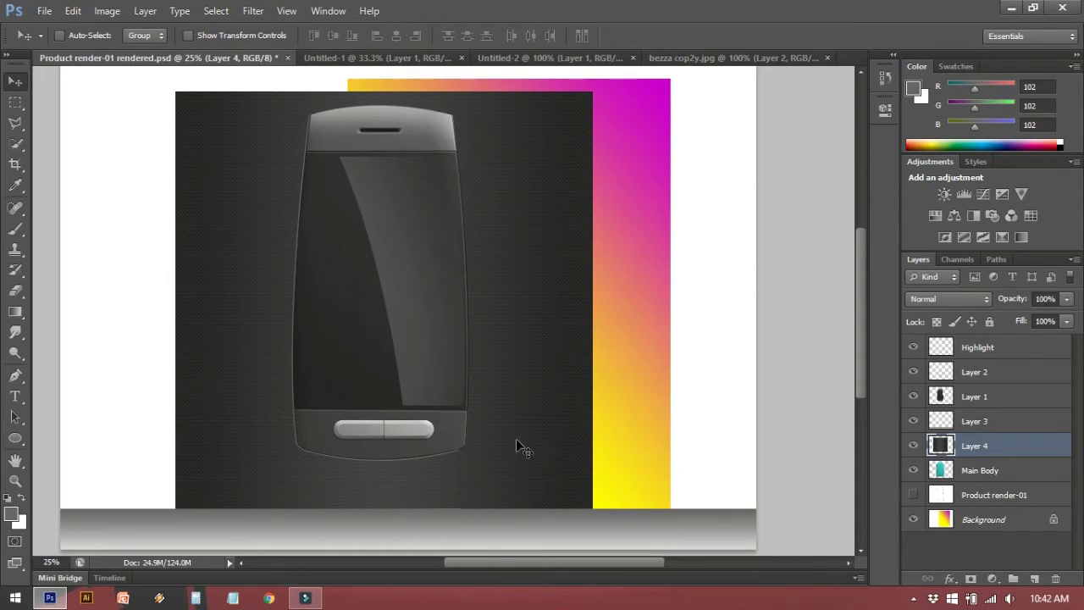
Trim the Layer 4 texture to the phone's outline by deleting everything outside the Main Body shape, and clear the selection
{"action": "left_click", "coordinate": [957, 474]}
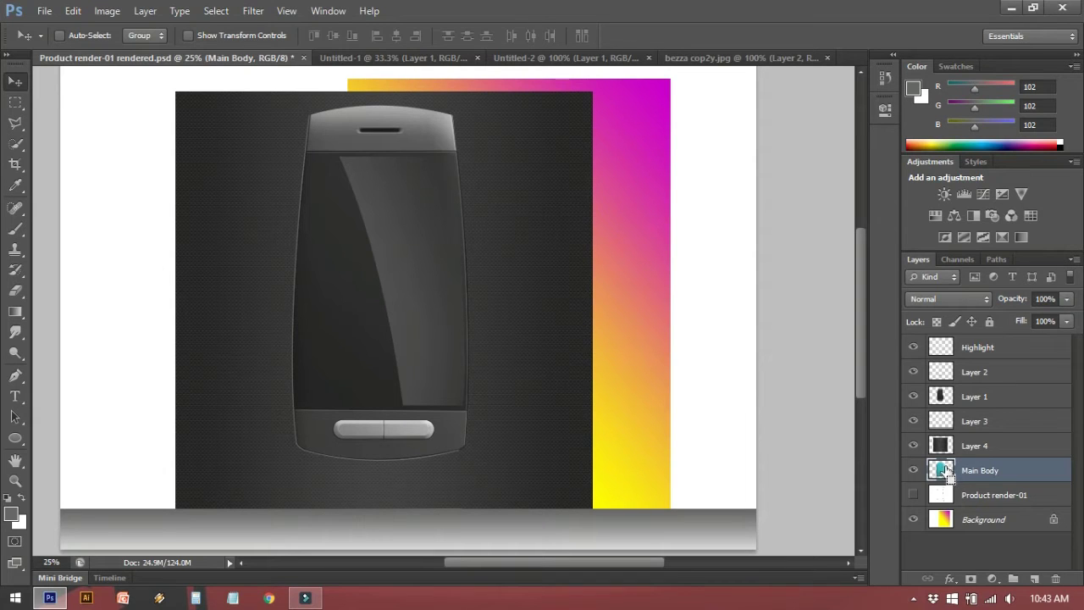
{"action": "left_click", "coordinate": [944, 472], "text": "ctrl"}
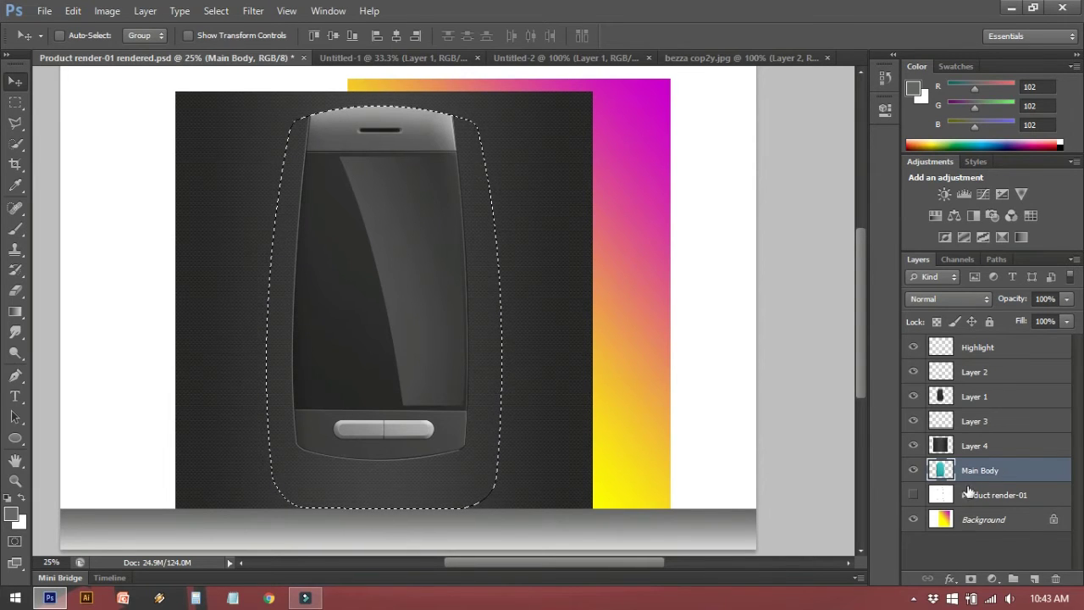
{"action": "left_click", "coordinate": [1001, 449]}
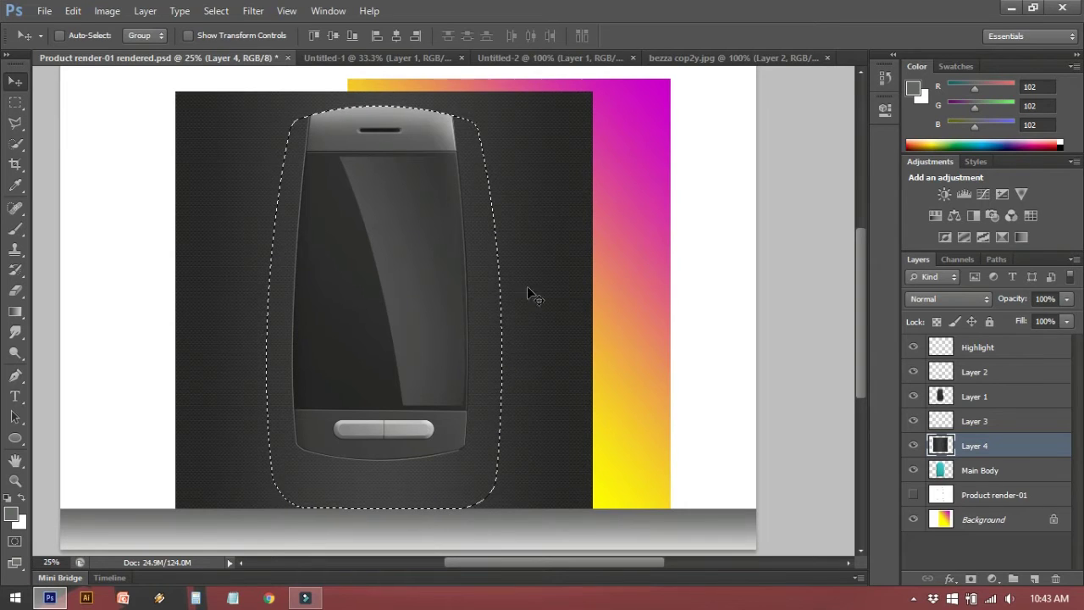
{"action": "left_click", "coordinate": [215, 11]}
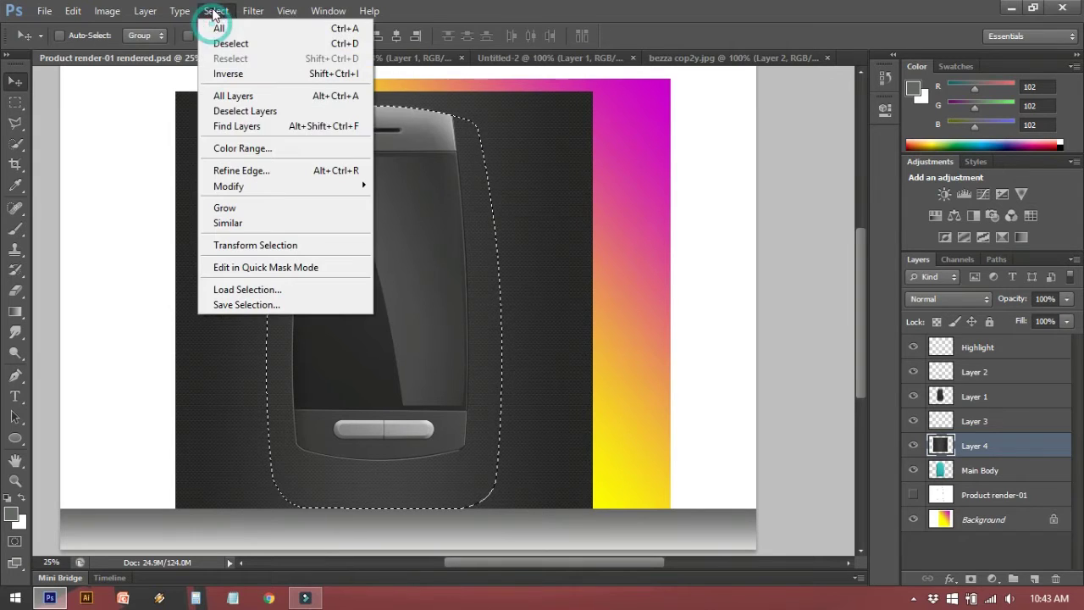
{"action": "left_click", "coordinate": [275, 74]}
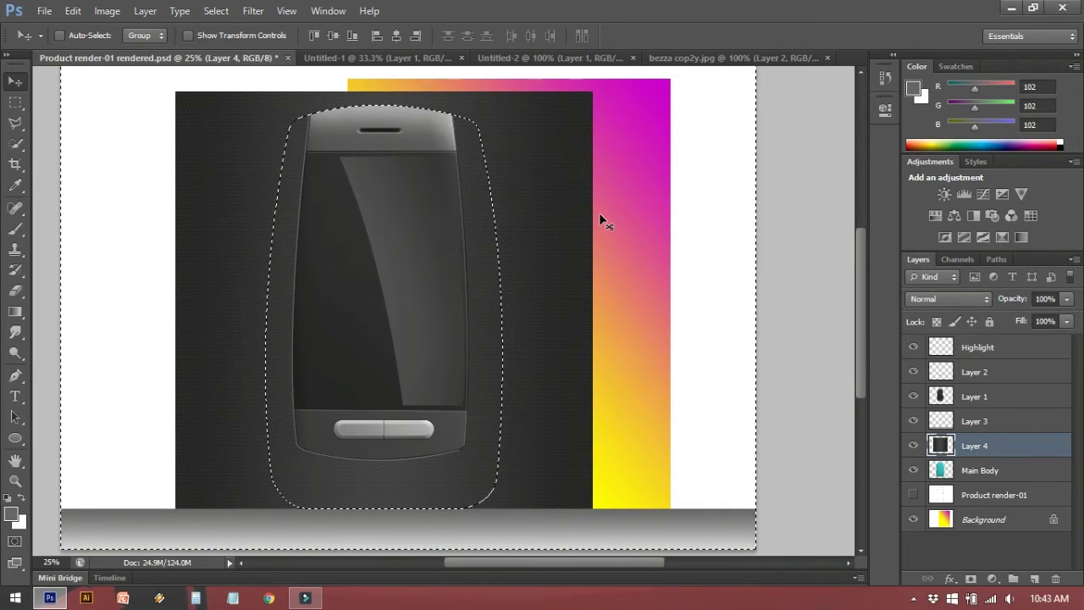
{"action": "key", "text": "Delete"}
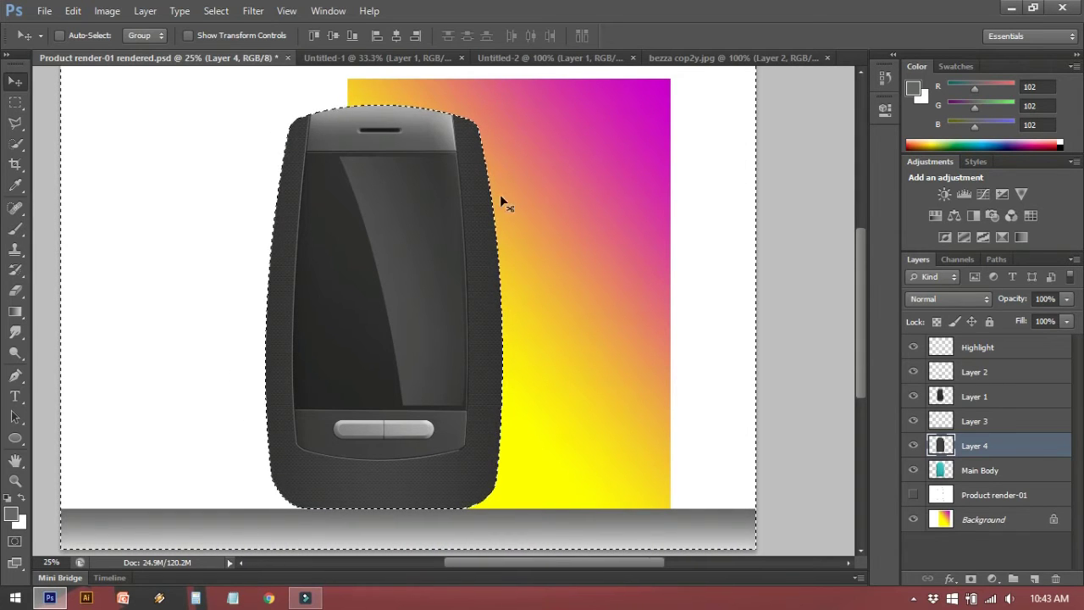
{"action": "left_click", "coordinate": [16, 123]}
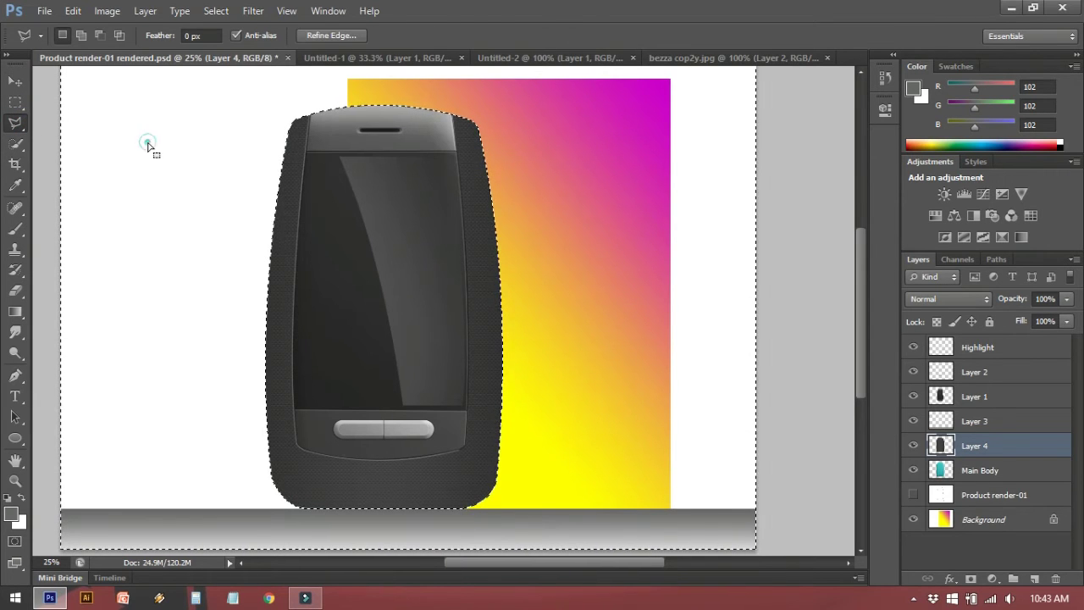
{"action": "left_click", "coordinate": [149, 148]}
Compare the phone body with and without the Layer 4 texture by hiding and showing that layer
{"action": "key", "text": "ctrl+plus"}
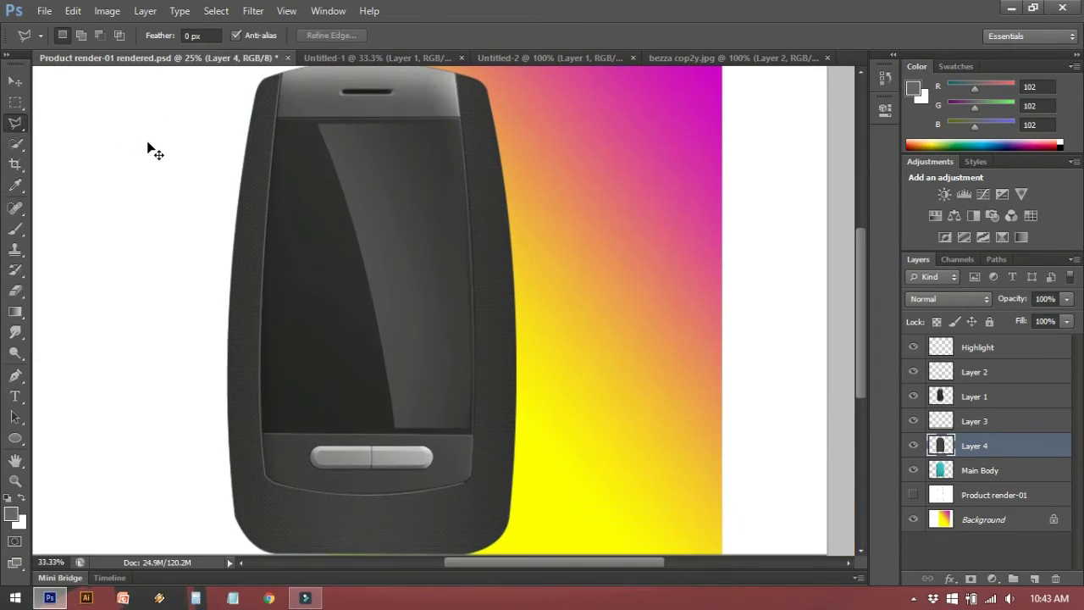
{"action": "key", "text": "ctrl+minus"}
{"action": "scroll", "coordinate": [300, 310], "scroll_direction": "down", "scroll_amount": 3}
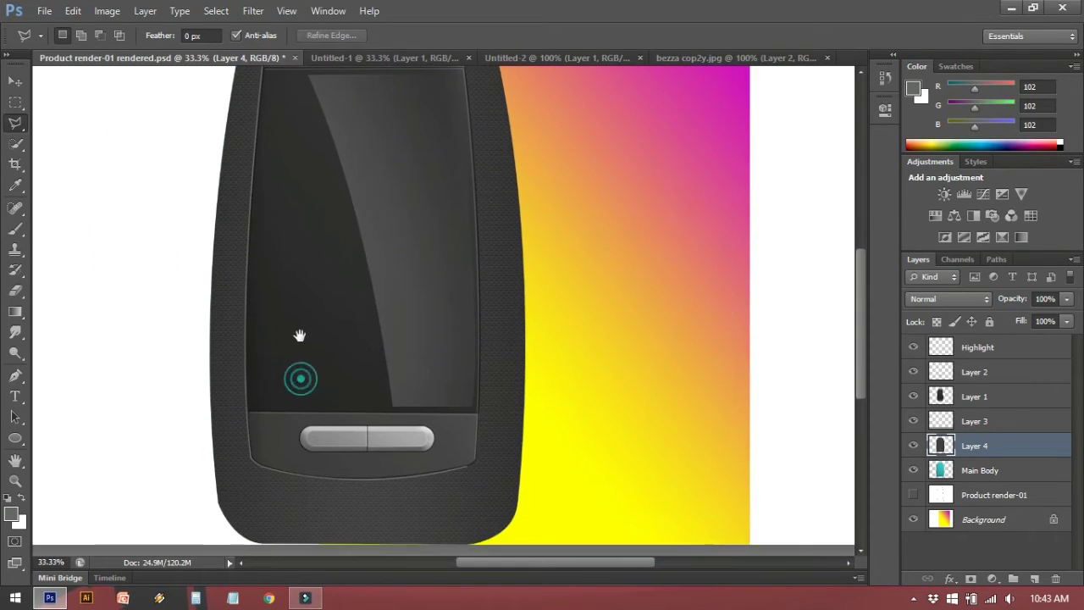
{"action": "left_click", "coordinate": [912, 445]}
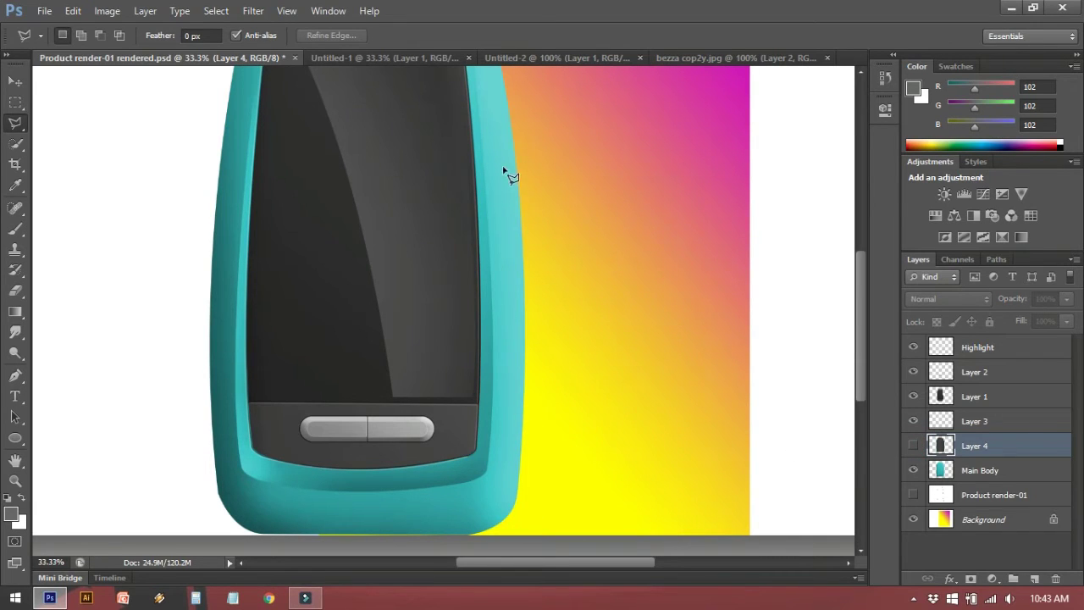
{"action": "scroll", "coordinate": [501, 181], "scroll_direction": "up", "scroll_amount": 3}
{"action": "scroll", "coordinate": [503, 188], "scroll_direction": "down", "scroll_amount": 3}
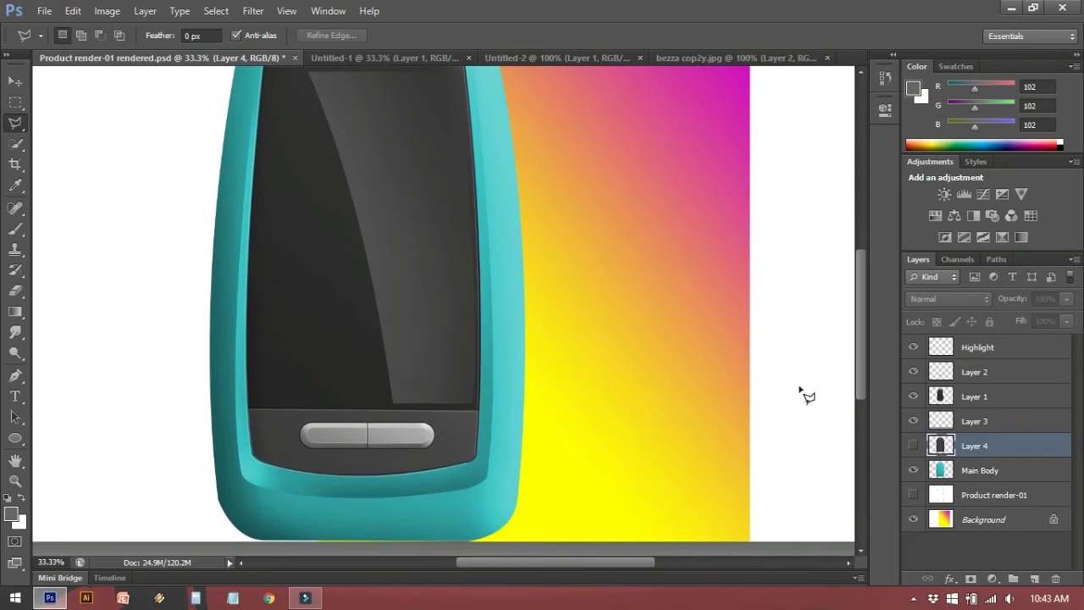
{"action": "left_click", "coordinate": [914, 446]}
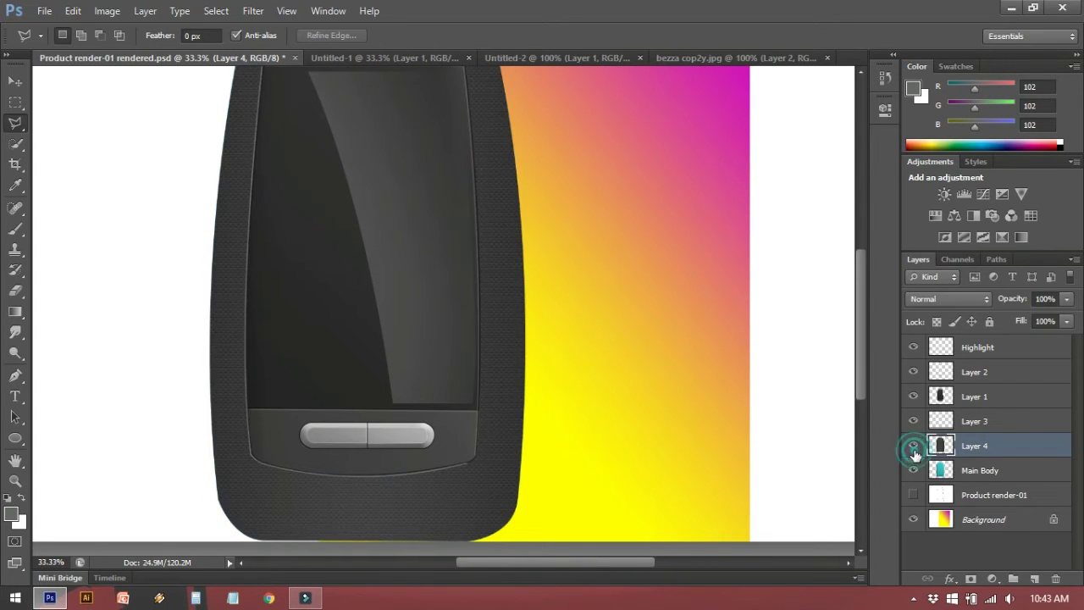
{"action": "scroll", "coordinate": [593, 411], "scroll_direction": "up", "scroll_amount": 1}
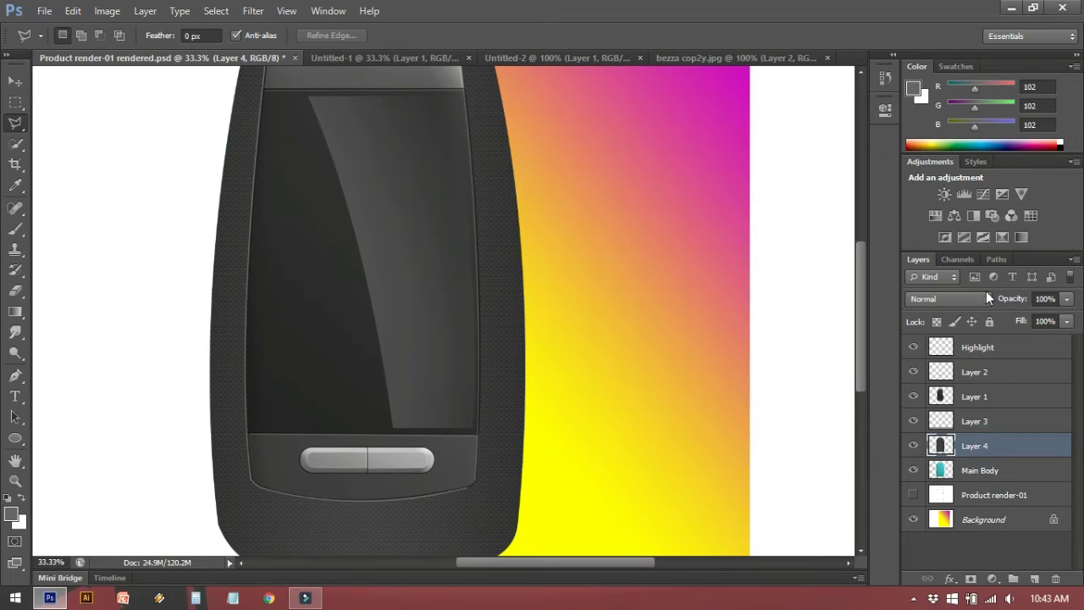
Try the Soft Light blend mode on Layer 4, and set it to Multiply instead
{"action": "left_click", "coordinate": [950, 298]}
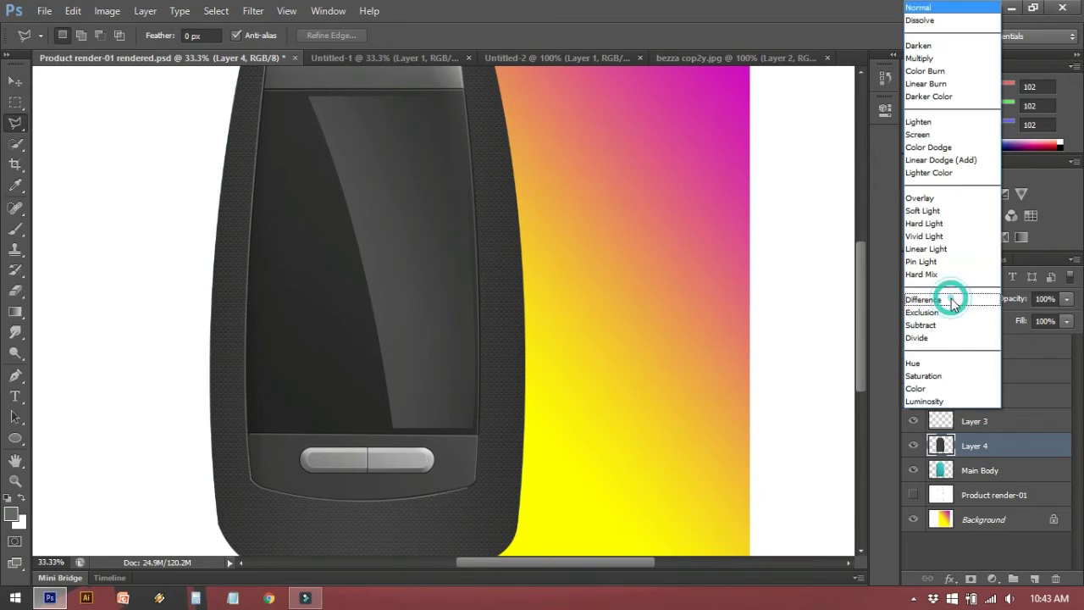
{"action": "left_click", "coordinate": [924, 210]}
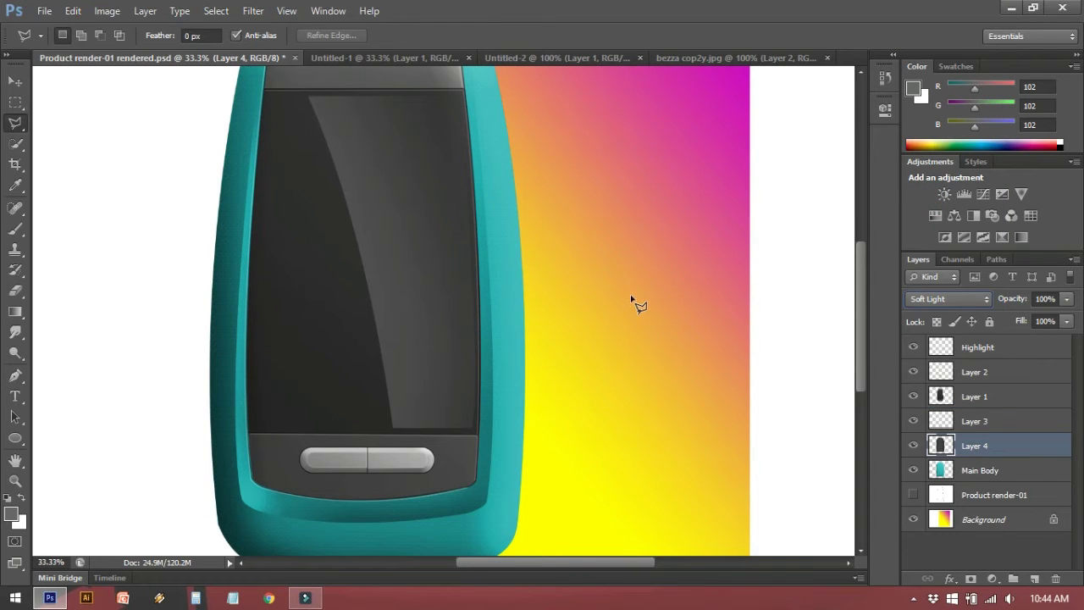
{"action": "left_click", "coordinate": [916, 299]}
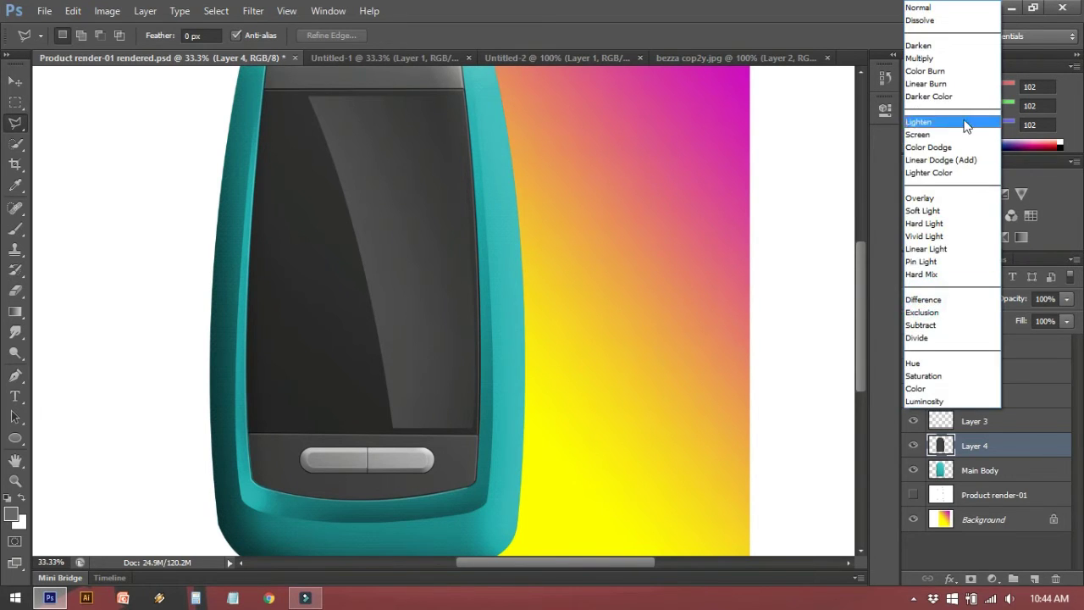
{"action": "left_click", "coordinate": [957, 58]}
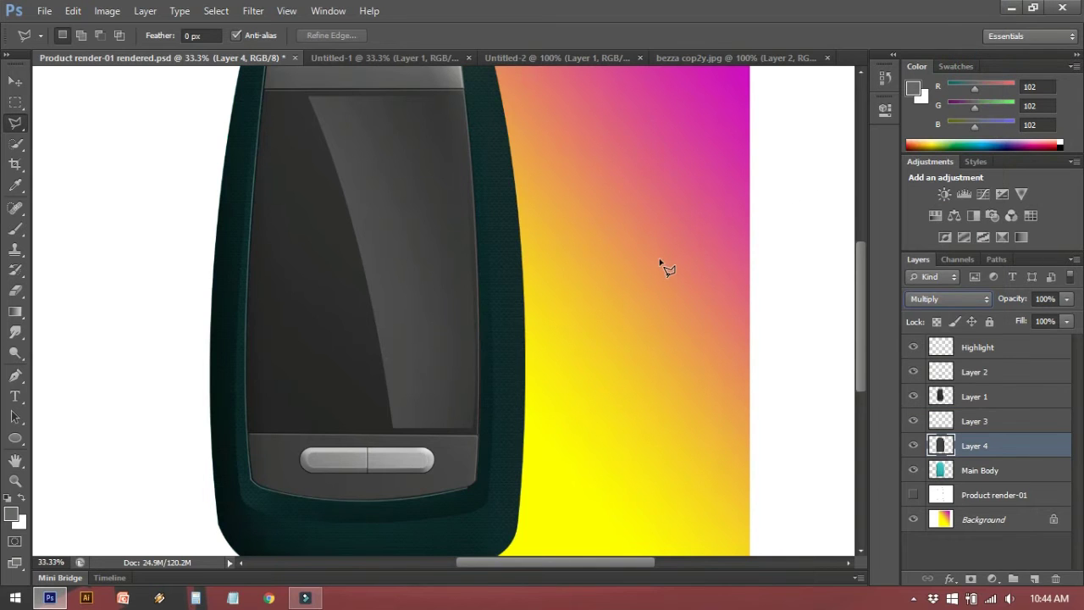
Examine the blended texture up close along the phone's edge and lower corner, and check the whole body again
{"action": "key", "text": "ctrl+plus"}
{"action": "key", "text": "ctrl+plus"}
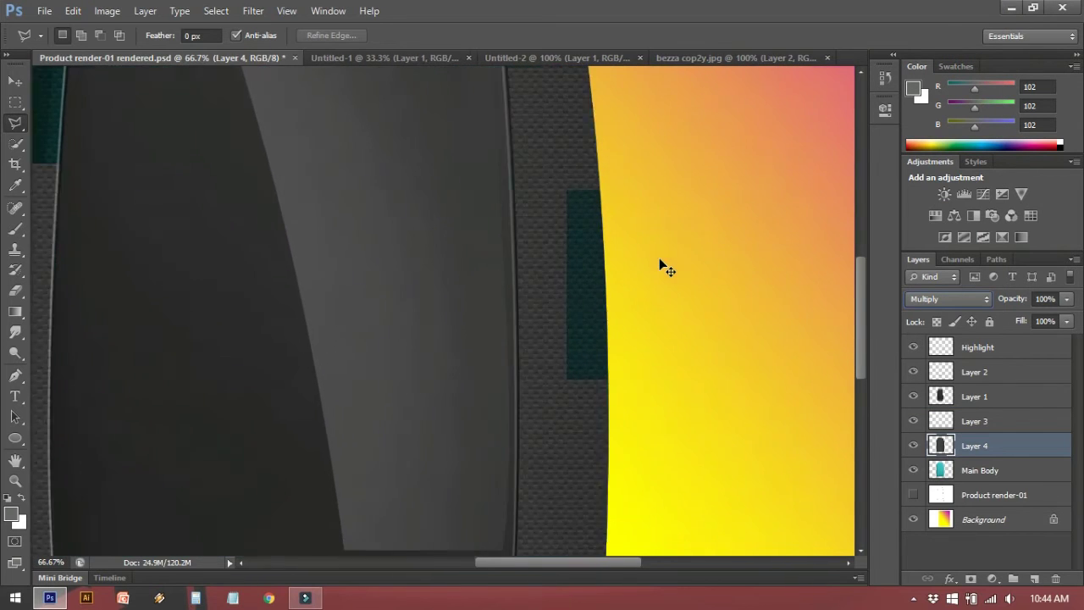
{"action": "key", "text": "ctrl+plus"}
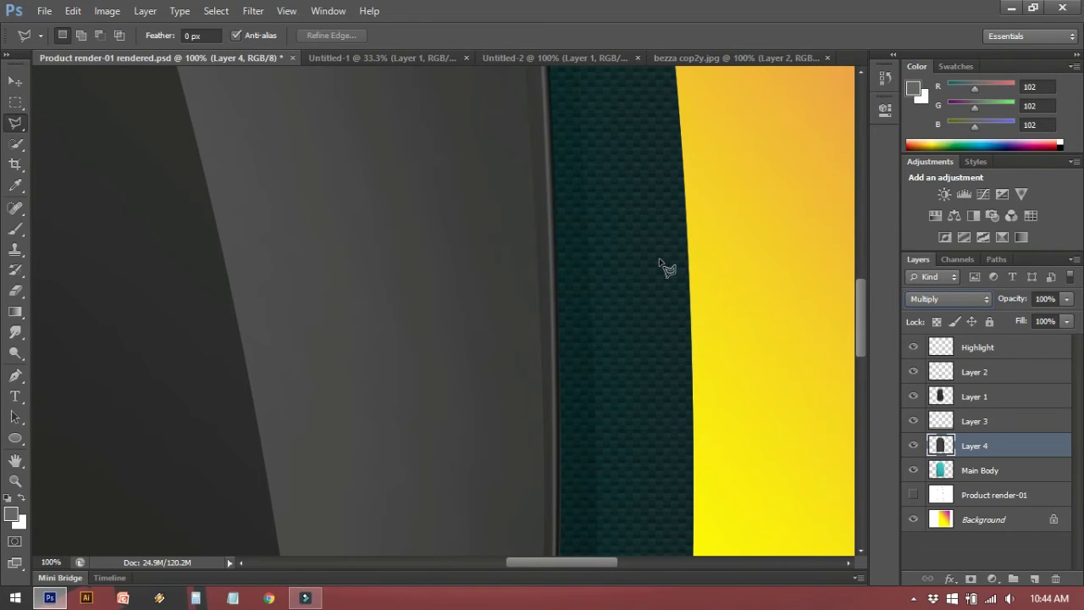
{"action": "mouse_move", "coordinate": [658, 256]}
{"action": "left_mouse_down"}
{"action": "mouse_move", "coordinate": [603, 205]}
{"action": "mouse_move", "coordinate": [581, 351]}
{"action": "mouse_move", "coordinate": [576, 319]}
{"action": "left_mouse_up"}
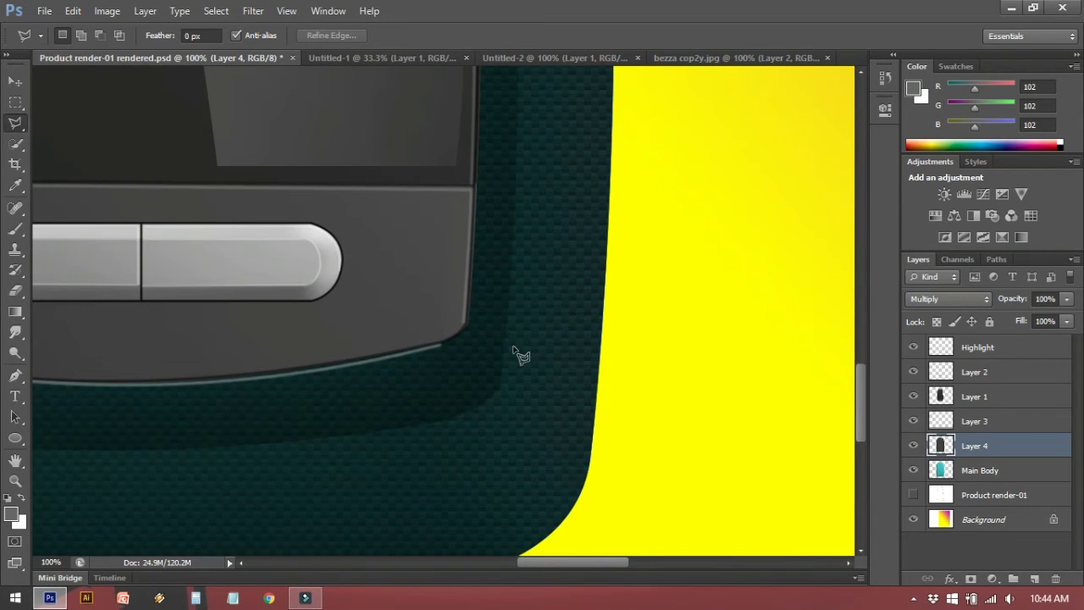
{"action": "key", "text": "ctrl+minus"}
{"action": "key", "text": "ctrl+minus"}
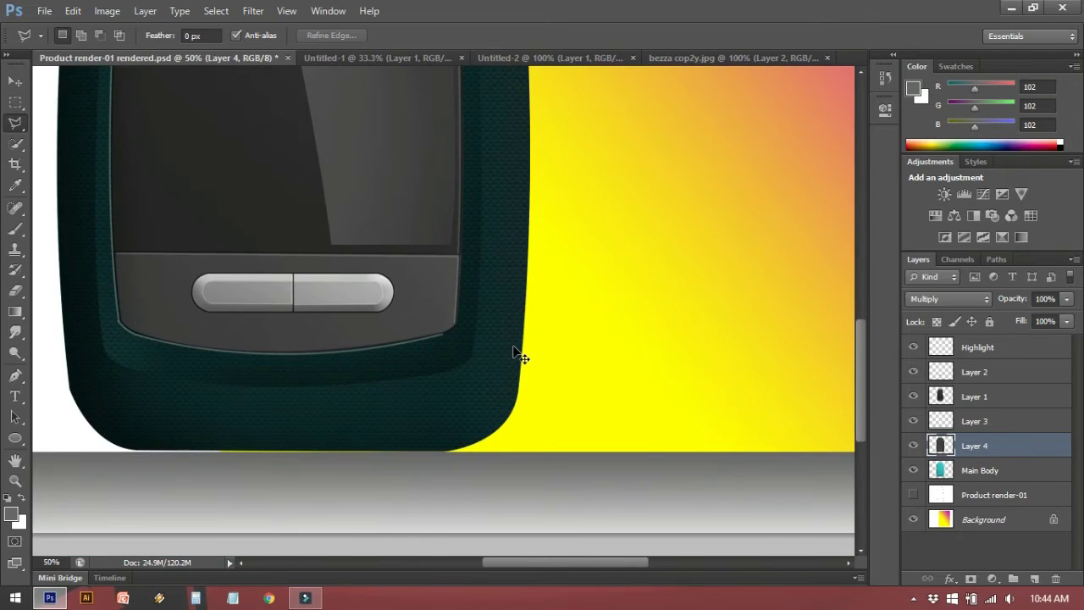
{"action": "key", "text": "ctrl+minus"}
{"action": "left_click_drag", "start_coordinate": [515, 352], "coordinate": [502, 486]}
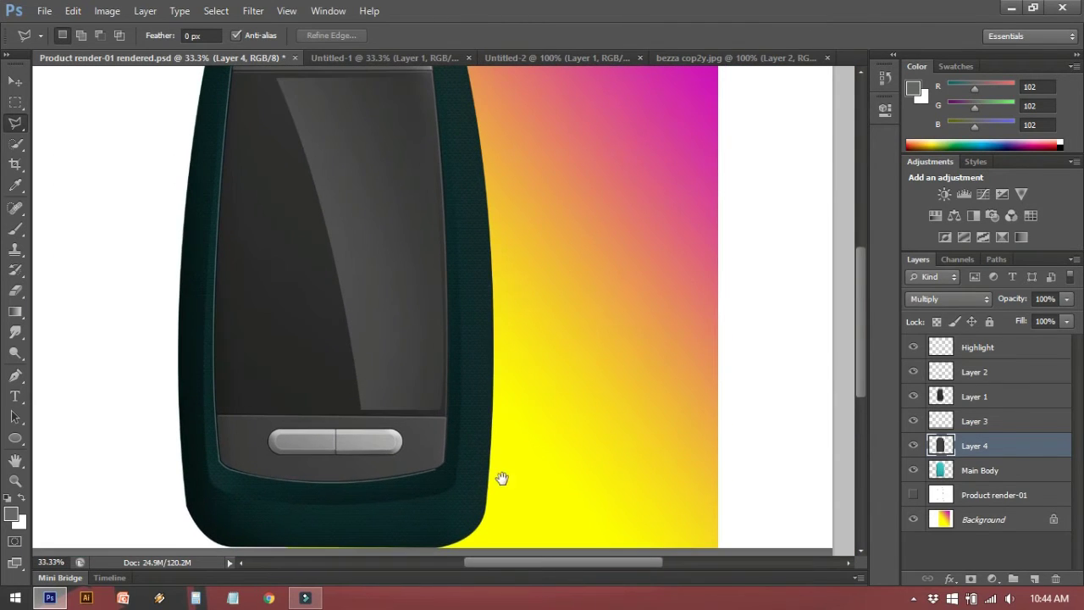
Desaturate the Main Body layer to remove the teal colour from the phone body
{"action": "left_click", "coordinate": [1001, 473]}
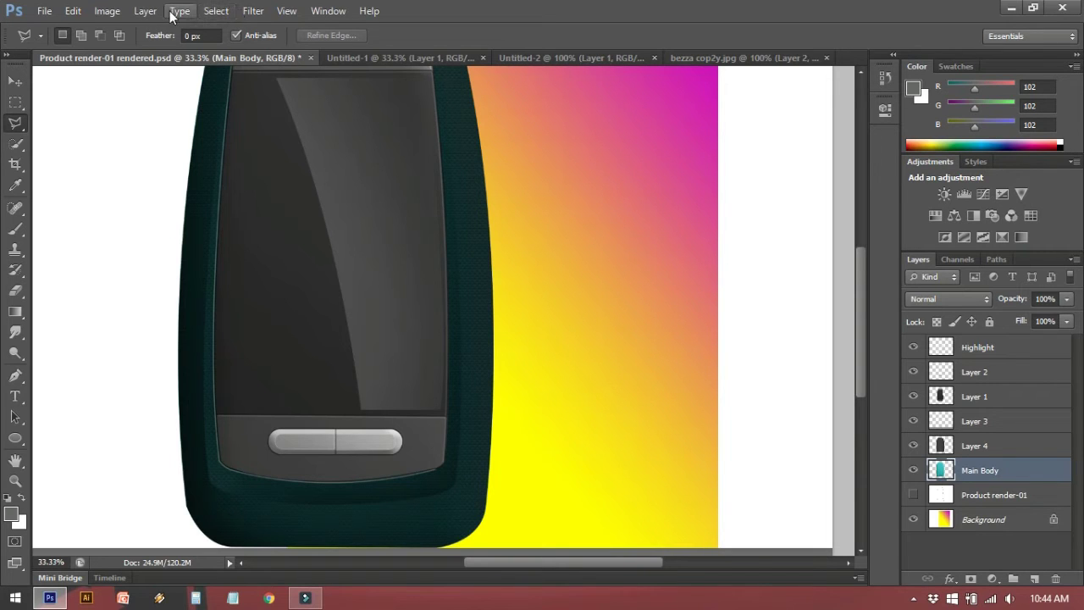
{"action": "left_click", "coordinate": [107, 11]}
{"action": "left_click", "coordinate": [131, 52]}
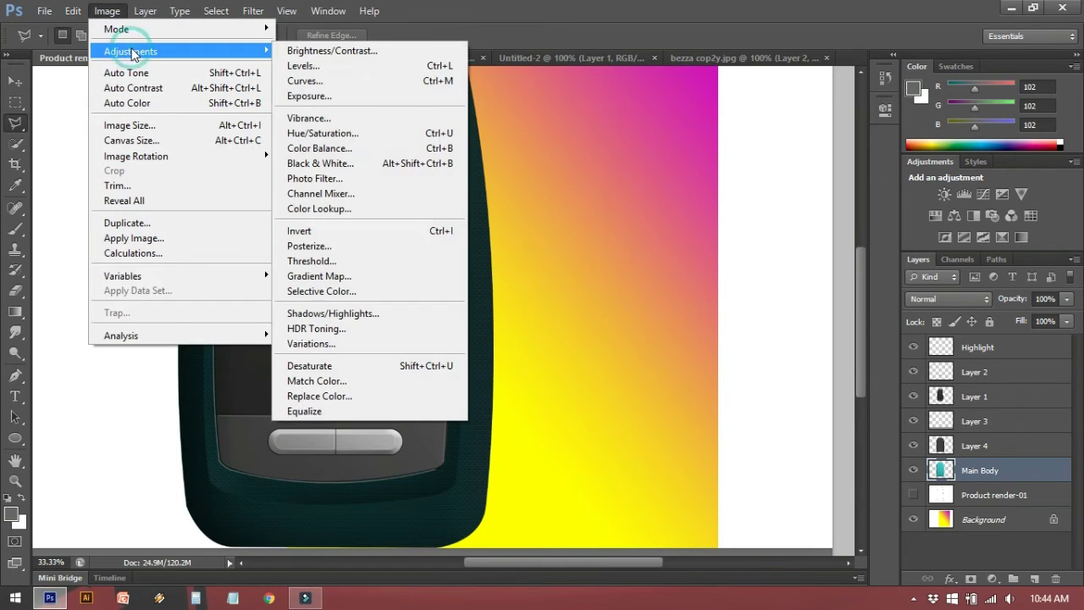
{"action": "left_click", "coordinate": [322, 367]}
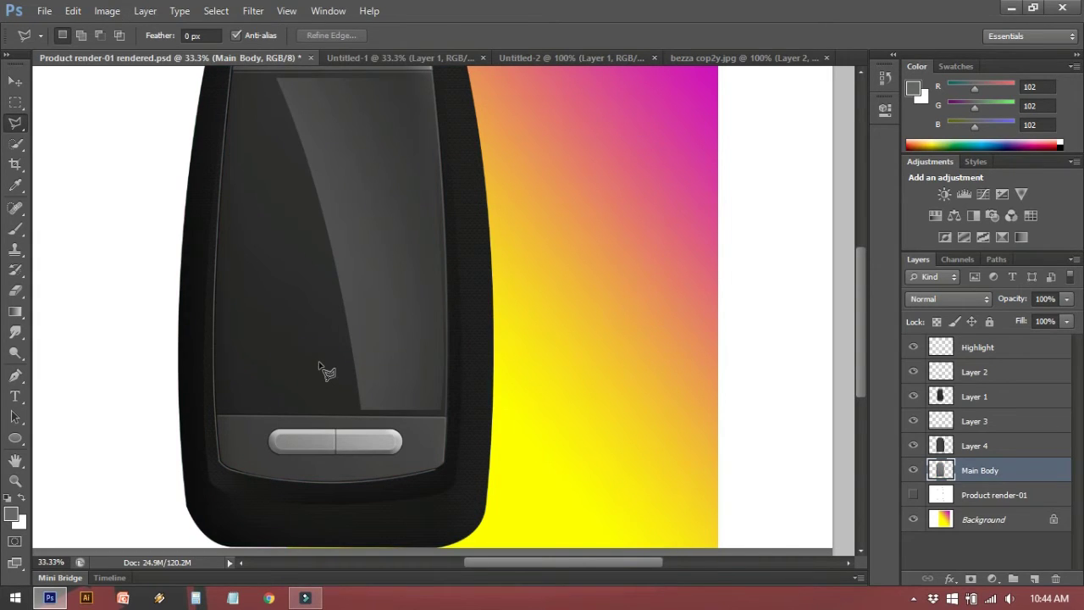
Examine the woven texture on the desaturated phone body up close, and check the whole phone from bottom to top
{"action": "left_click_drag", "start_coordinate": [386, 327], "coordinate": [314, 298]}
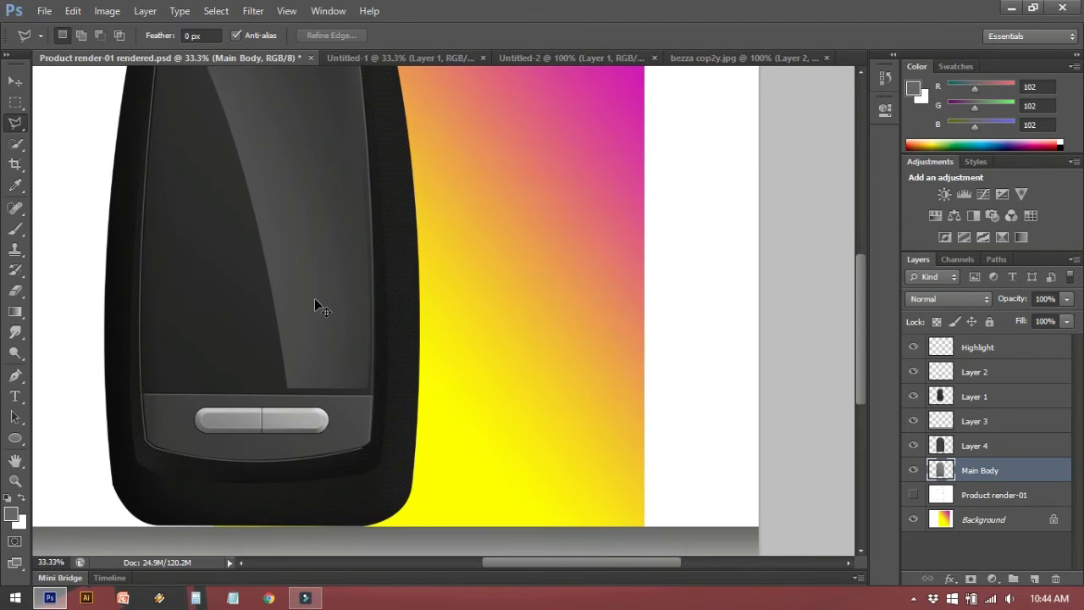
{"action": "key", "text": "ctrl+plus"}
{"action": "key", "text": "ctrl+plus"}
{"action": "key", "text": "ctrl+plus"}
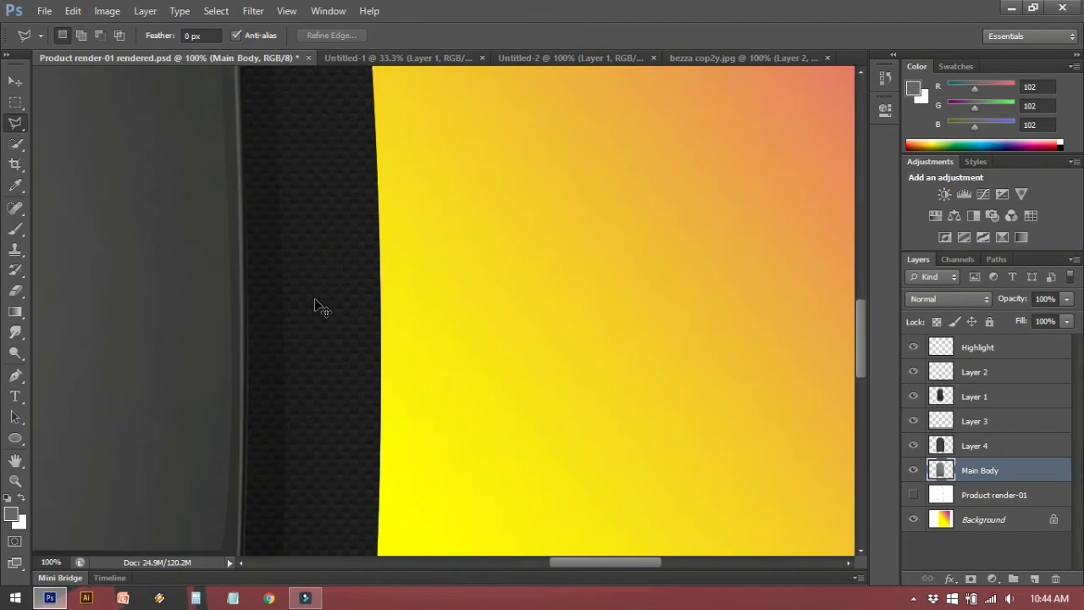
{"action": "key", "text": "ctrl+minus"}
{"action": "key", "text": "ctrl+minus"}
{"action": "key", "text": "ctrl+minus"}
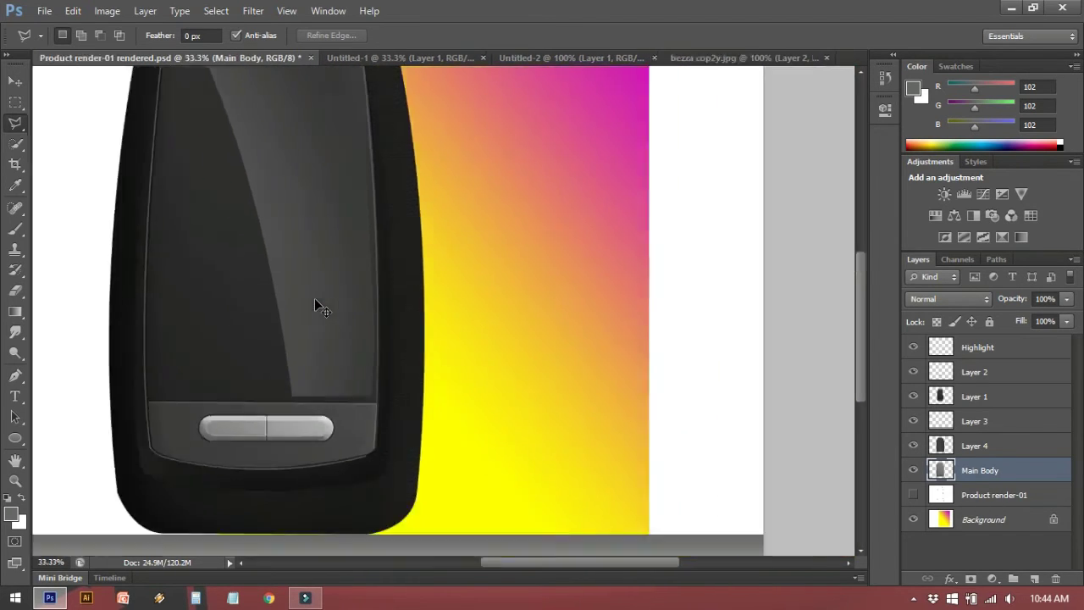
{"action": "left_click_drag", "start_coordinate": [314, 298], "coordinate": [324, 224]}
{"action": "left_click_drag", "start_coordinate": [433, 256], "coordinate": [414, 382]}
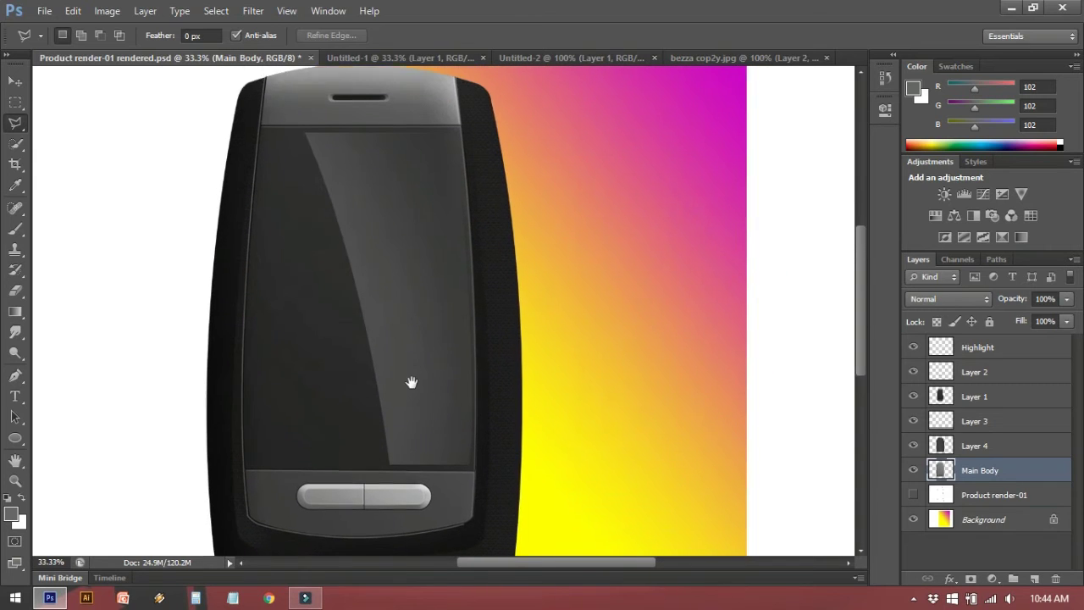
Apply a Brightness/Contrast adjustment to the Main Body layer with brightness -32 and contrast 78
{"action": "left_click", "coordinate": [107, 11]}
{"action": "mouse_move", "coordinate": [123, 51]}
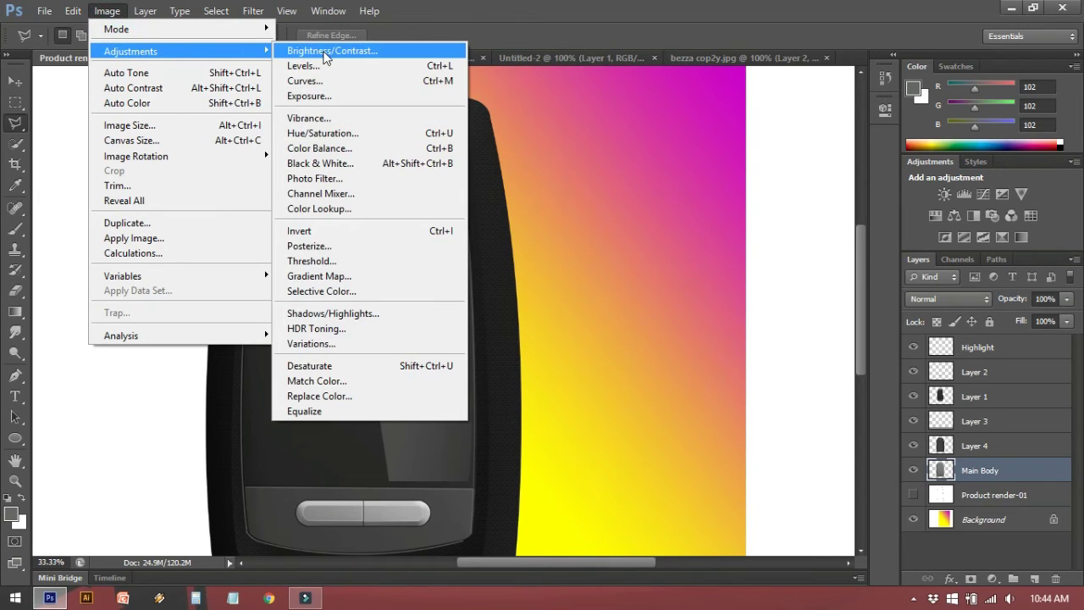
{"action": "left_click", "coordinate": [325, 52]}
{"action": "mouse_move", "coordinate": [624, 100]}
{"action": "left_mouse_down"}
{"action": "mouse_move", "coordinate": [582, 107]}
{"action": "mouse_move", "coordinate": [624, 101]}
{"action": "left_mouse_up"}
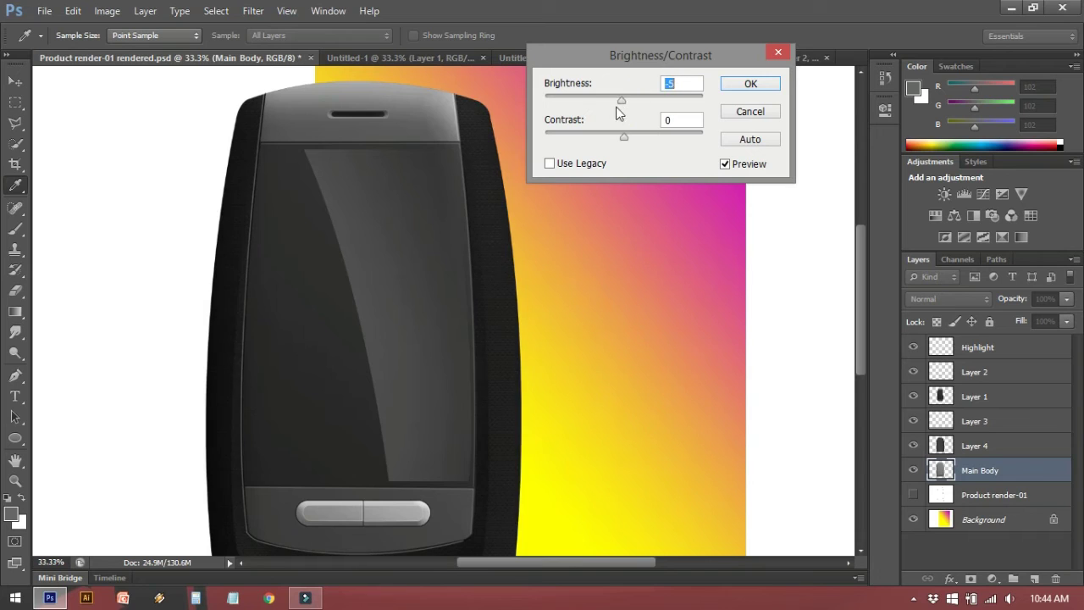
{"action": "left_click_drag", "start_coordinate": [619, 136], "coordinate": [630, 138]}
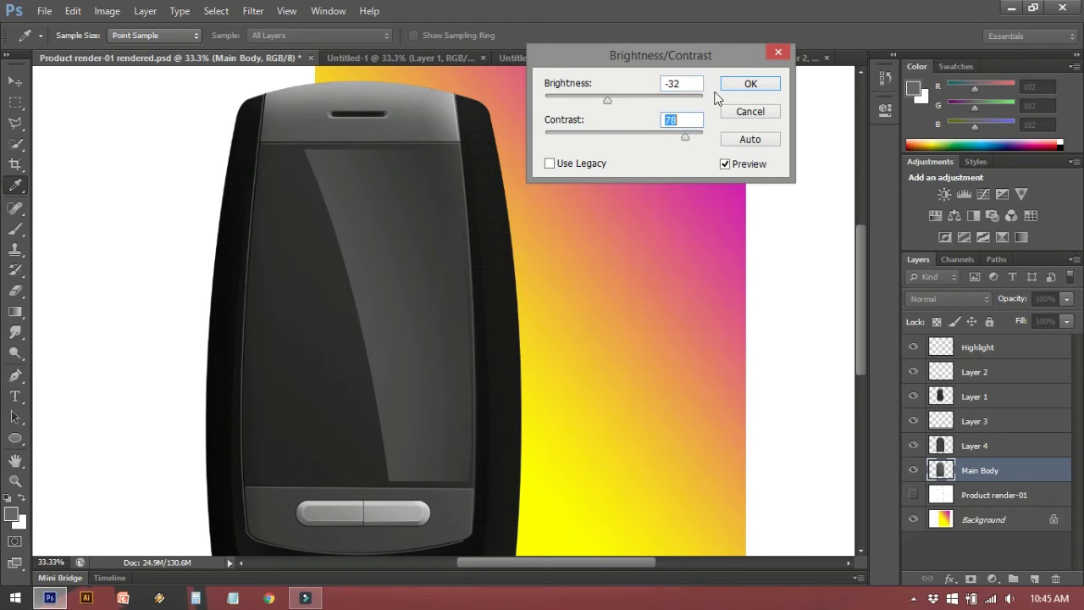
{"action": "left_click", "coordinate": [762, 84]}
{"action": "key", "text": "l"}
{"action": "scroll", "coordinate": [488, 281], "scroll_direction": "down", "scroll_amount": 3}
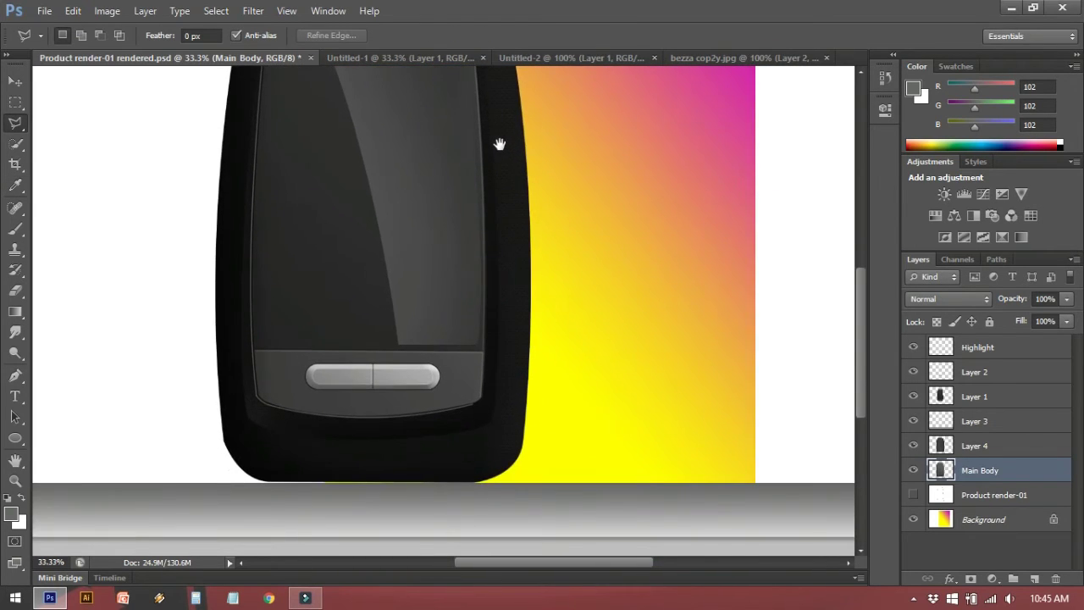
{"action": "scroll", "coordinate": [485, 220], "scroll_direction": "up", "scroll_amount": 3}
Apply a Brightness/Contrast adjustment to the Layer 4 texture with brightness 38 and contrast 84
{"action": "left_click", "coordinate": [974, 446]}
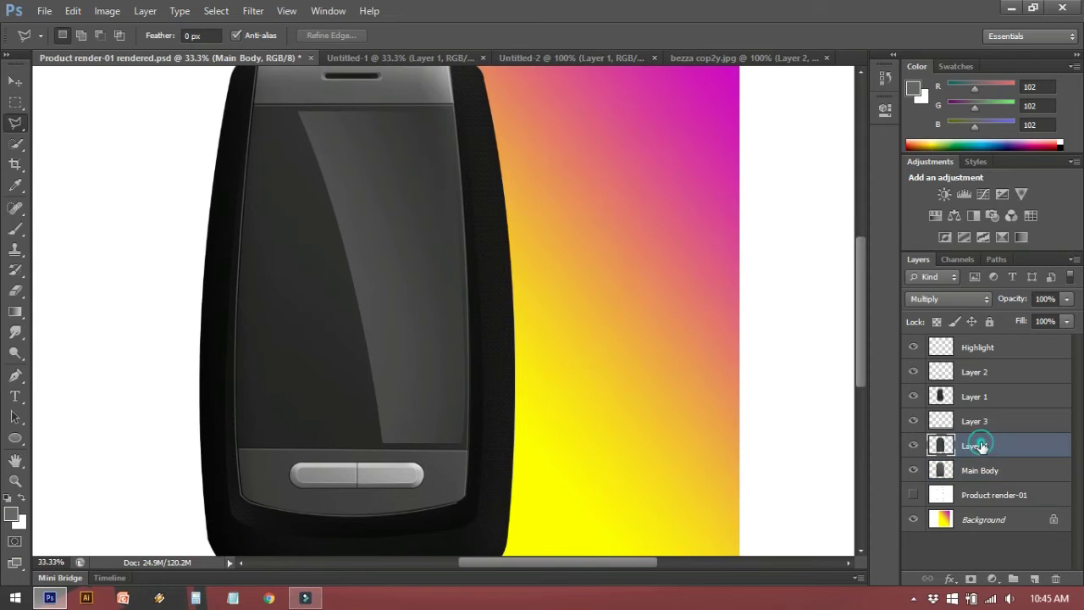
{"action": "left_click", "coordinate": [107, 11]}
{"action": "mouse_move", "coordinate": [110, 49]}
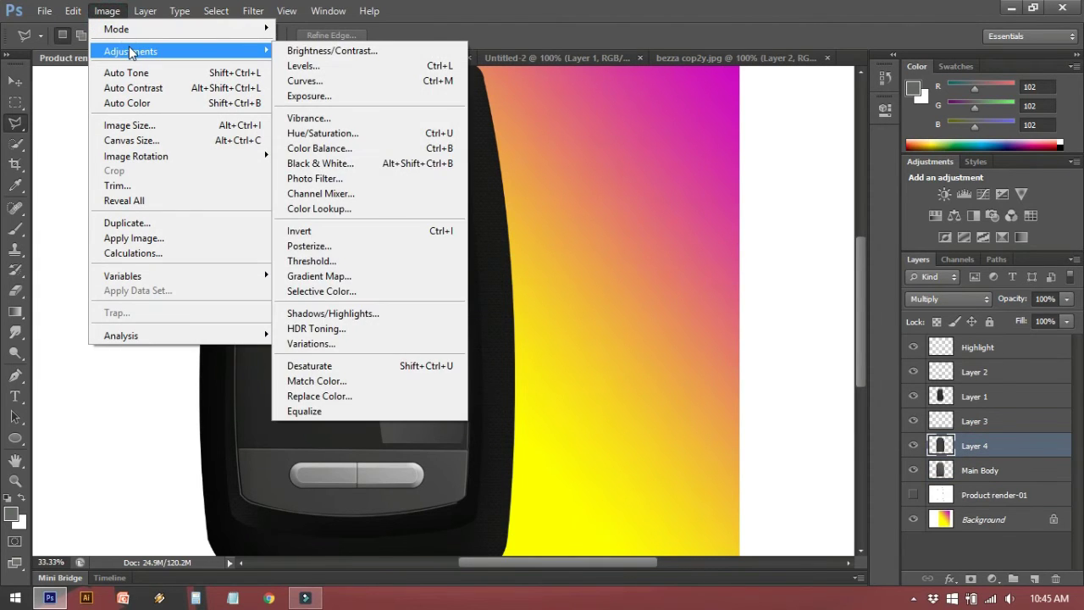
{"action": "left_click", "coordinate": [349, 51]}
{"action": "mouse_move", "coordinate": [622, 102]}
{"action": "left_mouse_down"}
{"action": "mouse_move", "coordinate": [591, 102]}
{"action": "mouse_move", "coordinate": [644, 99]}
{"action": "left_mouse_up"}
{"action": "left_click_drag", "start_coordinate": [623, 136], "coordinate": [713, 133]}
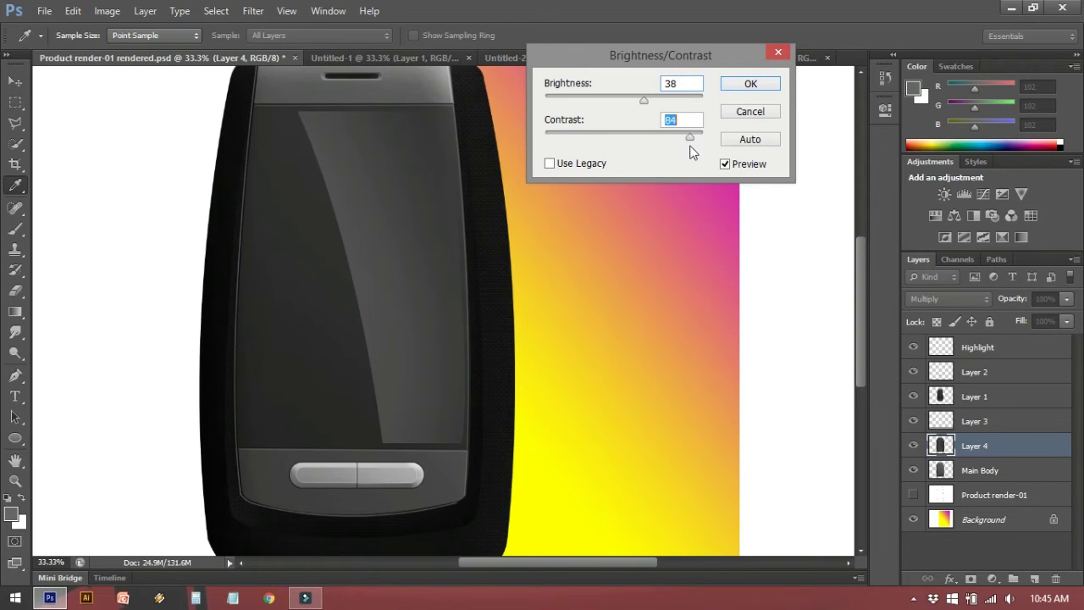
{"action": "left_click", "coordinate": [750, 83]}
Inspect the adjusted weave up close around the phone's lower side edge and front buttons
{"action": "left_click_drag", "start_coordinate": [495, 364], "coordinate": [502, 291]}
{"action": "scroll", "coordinate": [502, 290], "scroll_direction": "up", "scroll_amount": 3}
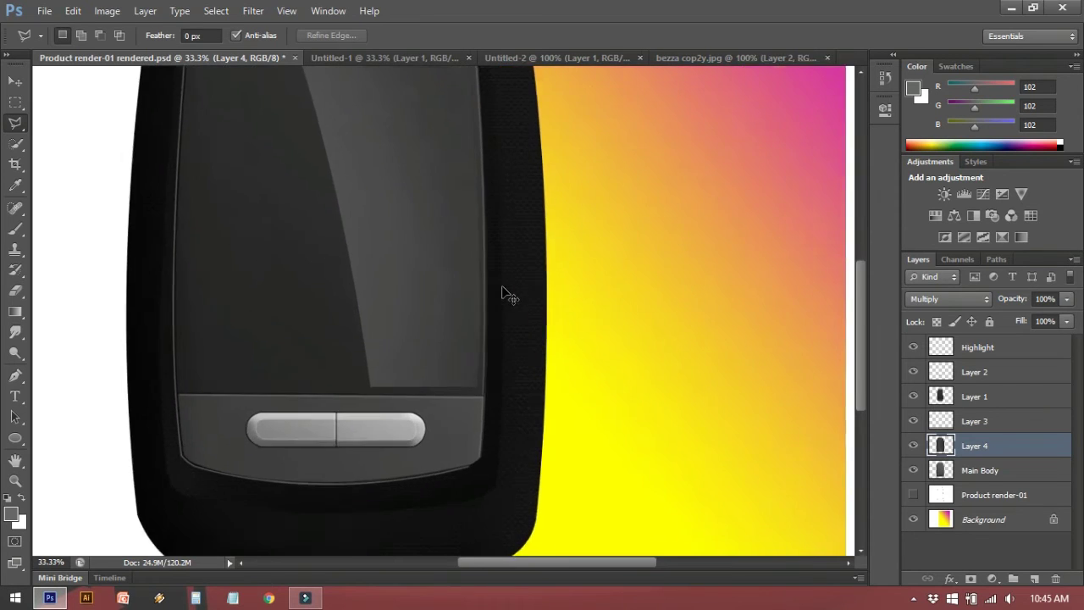
{"action": "left_click_drag", "start_coordinate": [506, 269], "coordinate": [464, 291]}
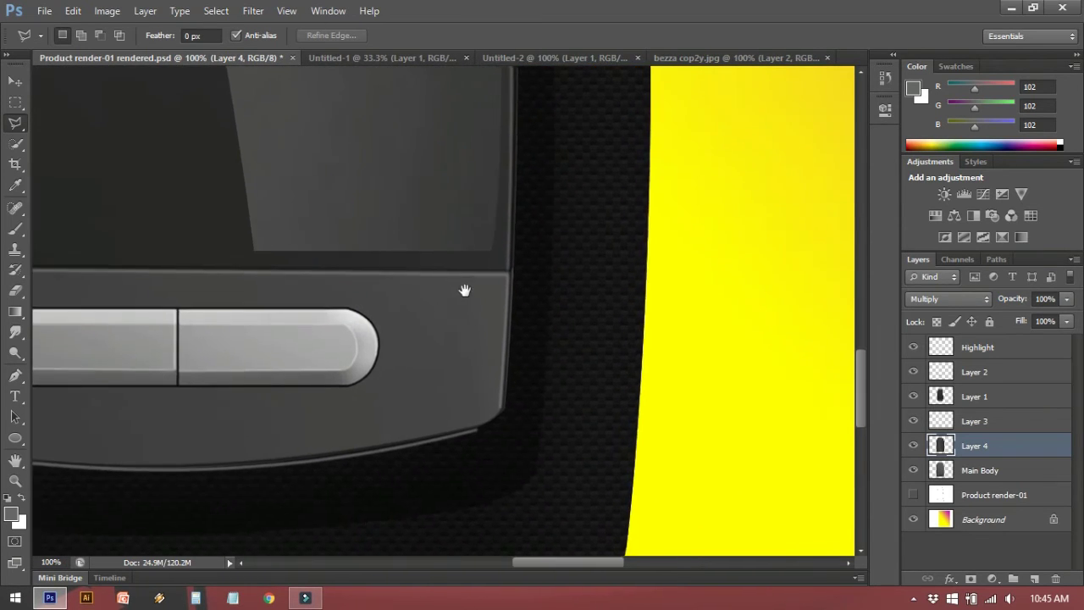
{"action": "left_click_drag", "start_coordinate": [525, 126], "coordinate": [521, 241]}
{"action": "scroll", "coordinate": [488, 159], "scroll_direction": "down", "scroll_amount": 3}
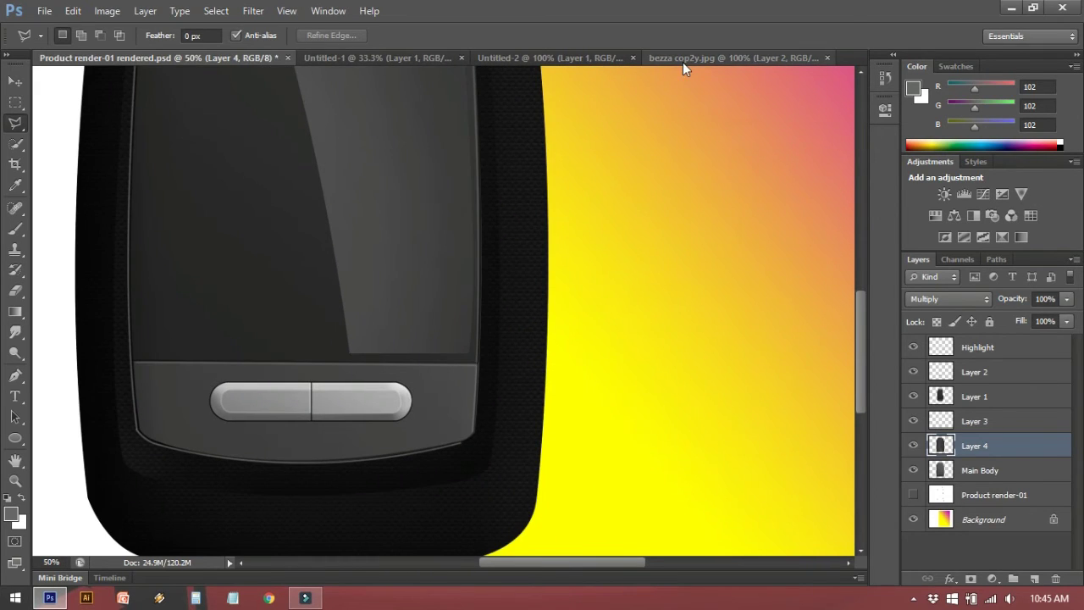
Switch to the bezza cop2y.jpg document and examine the textured car hood near the headlight up close
{"action": "left_click", "coordinate": [683, 62]}
{"action": "mouse_move", "coordinate": [469, 256]}
{"action": "left_mouse_down"}
{"action": "mouse_move", "coordinate": [192, 115]}
{"action": "mouse_move", "coordinate": [353, 182]}
{"action": "mouse_move", "coordinate": [483, 177]}
{"action": "mouse_move", "coordinate": [493, 167]}
{"action": "mouse_move", "coordinate": [432, 111]}
{"action": "mouse_move", "coordinate": [399, 175]}
{"action": "mouse_move", "coordinate": [395, 217]}
{"action": "mouse_move", "coordinate": [433, 212]}
{"action": "left_mouse_up"}
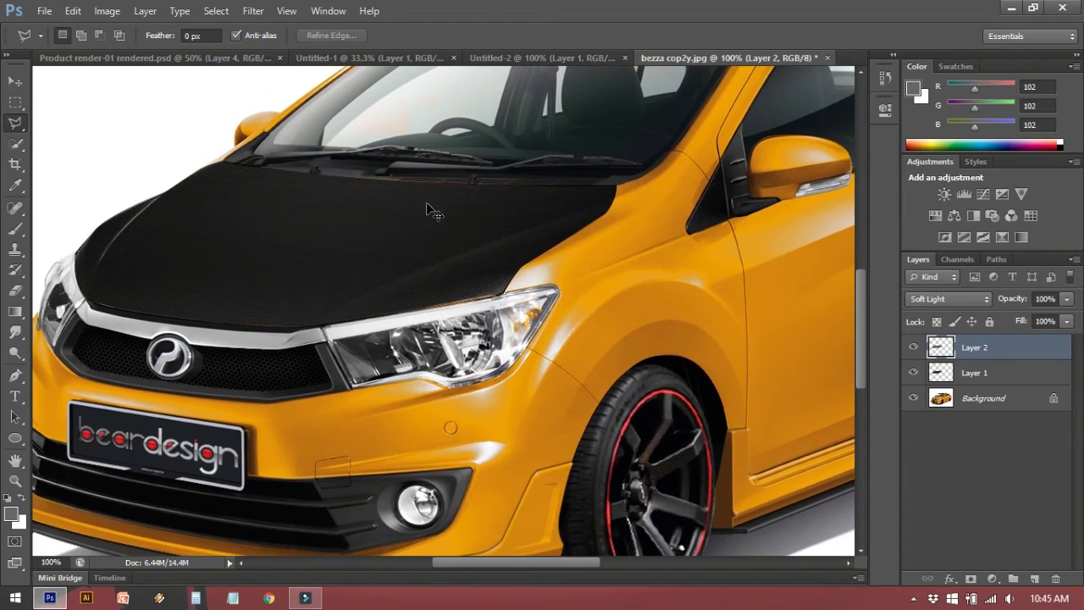
{"action": "key", "text": "ctrl+plus"}
{"action": "key", "text": "ctrl+plus"}
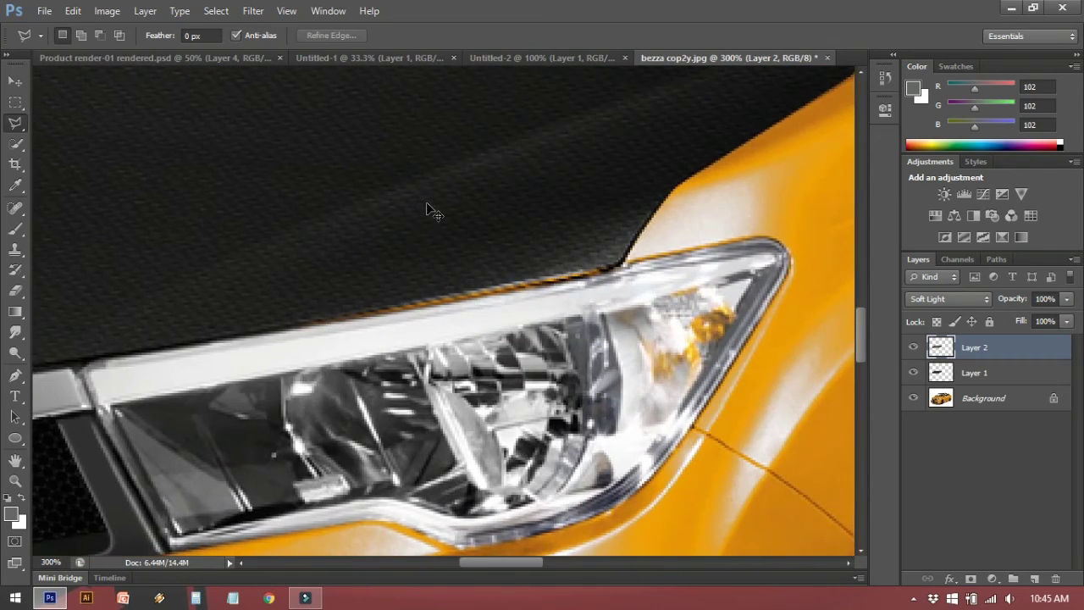
{"action": "key", "text": "ctrl+minus"}
{"action": "key", "text": "ctrl+minus"}
{"action": "key", "text": "ctrl+minus"}
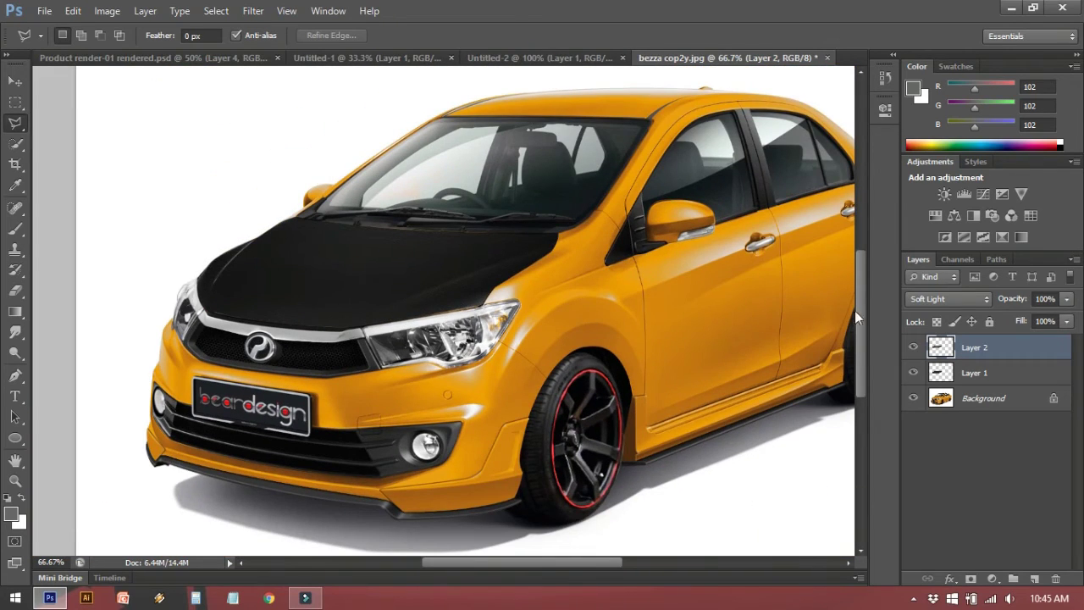
Hide Layer 2 in the car image, select Layer 1, and compare the hood with and without Layer 1
{"action": "left_click", "coordinate": [912, 348]}
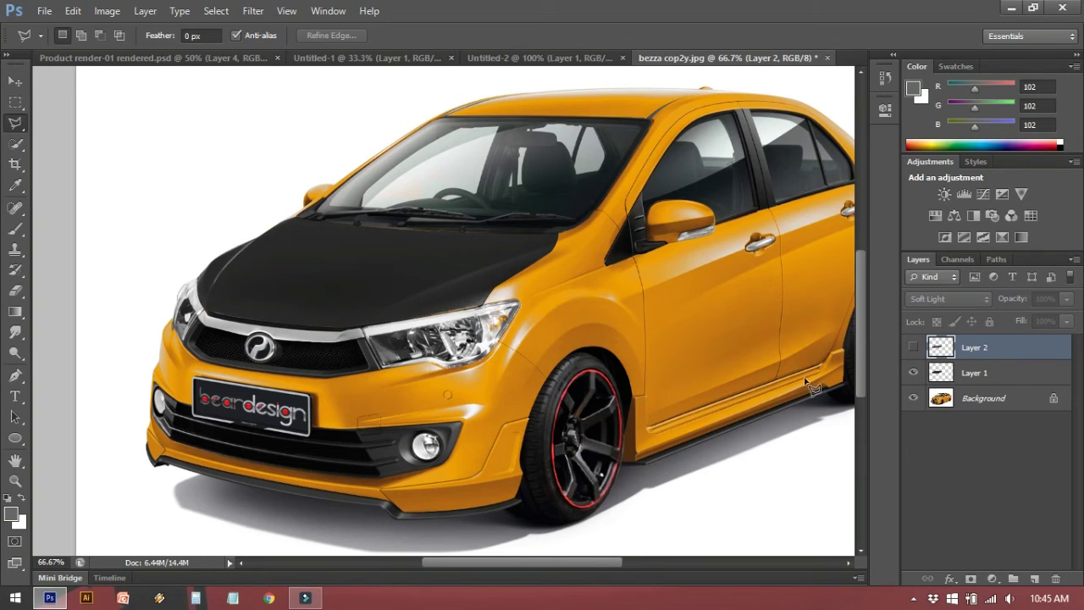
{"action": "left_click", "coordinate": [972, 374]}
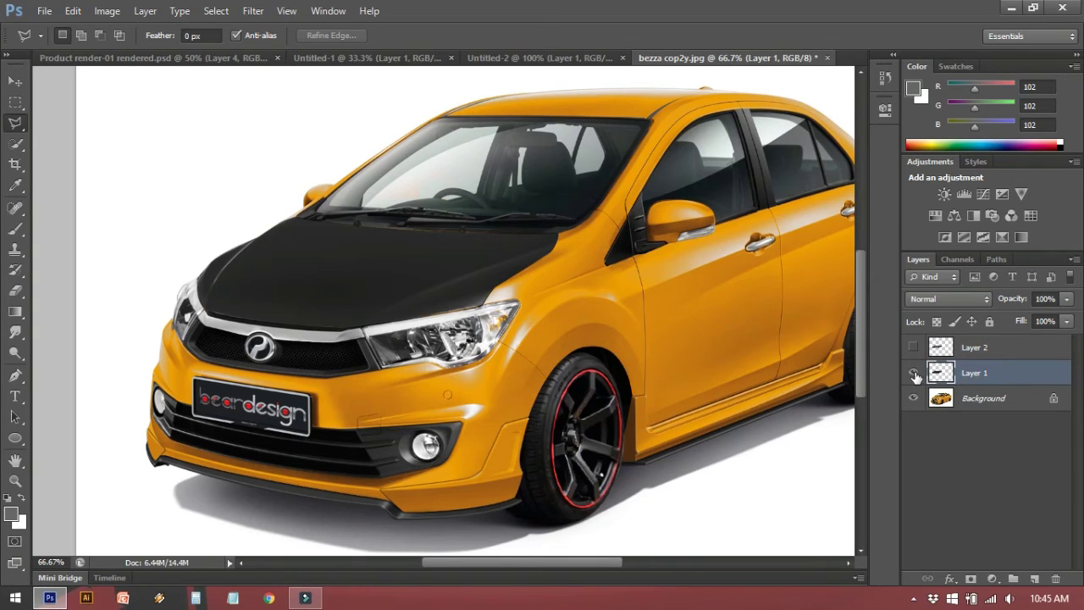
{"action": "left_click", "coordinate": [913, 374]}
{"action": "left_click", "coordinate": [914, 374]}
Copy the woven texture layer from Untitled-1 into bezza cop2y.jpg, directly above Layer 1
{"action": "left_click", "coordinate": [330, 58]}
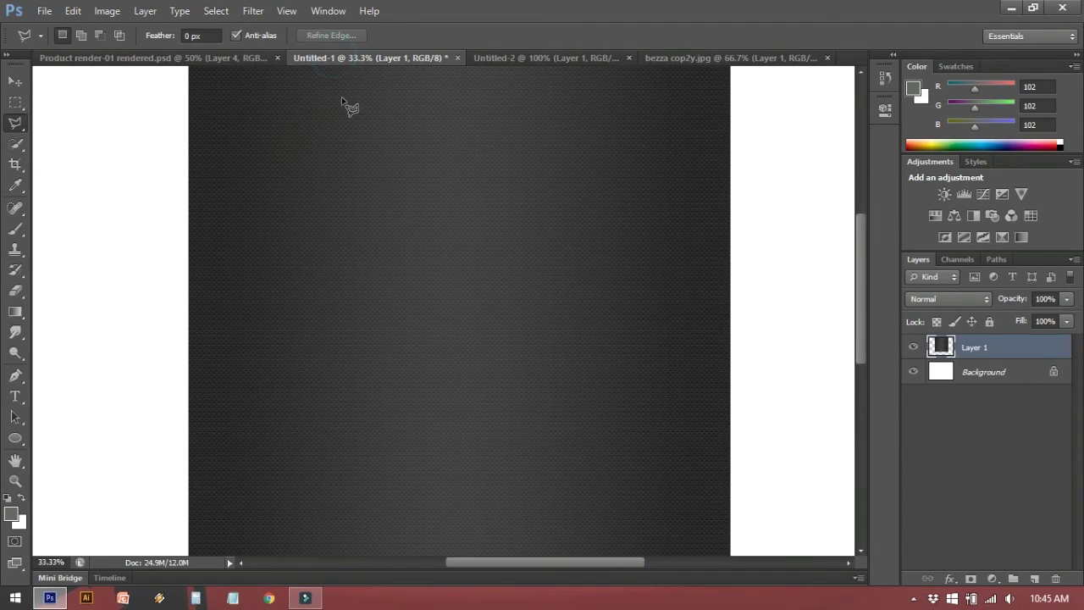
{"action": "key", "text": "v"}
{"action": "mouse_move", "coordinate": [389, 121]}
{"action": "left_mouse_down"}
{"action": "mouse_move", "coordinate": [564, 107]}
{"action": "mouse_move", "coordinate": [659, 61]}
{"action": "mouse_move", "coordinate": [389, 187]}
{"action": "left_mouse_up"}
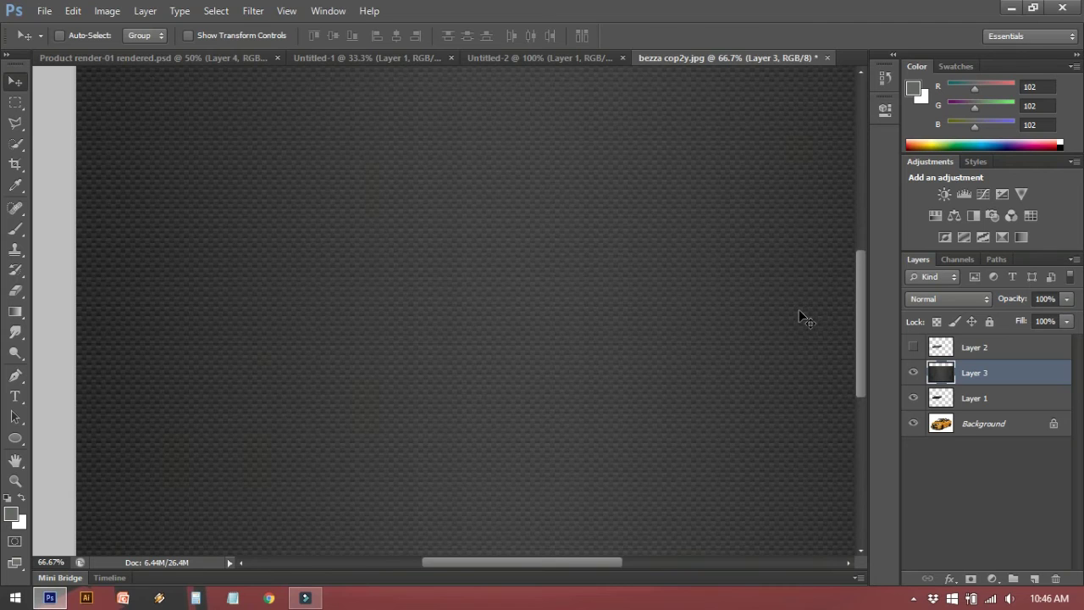
Scale the texture layer to about 46% over the front of the car, and lower its opacity to 36%
{"action": "key", "text": "ctrl+minus"}
{"action": "key", "text": "ctrl+minus"}
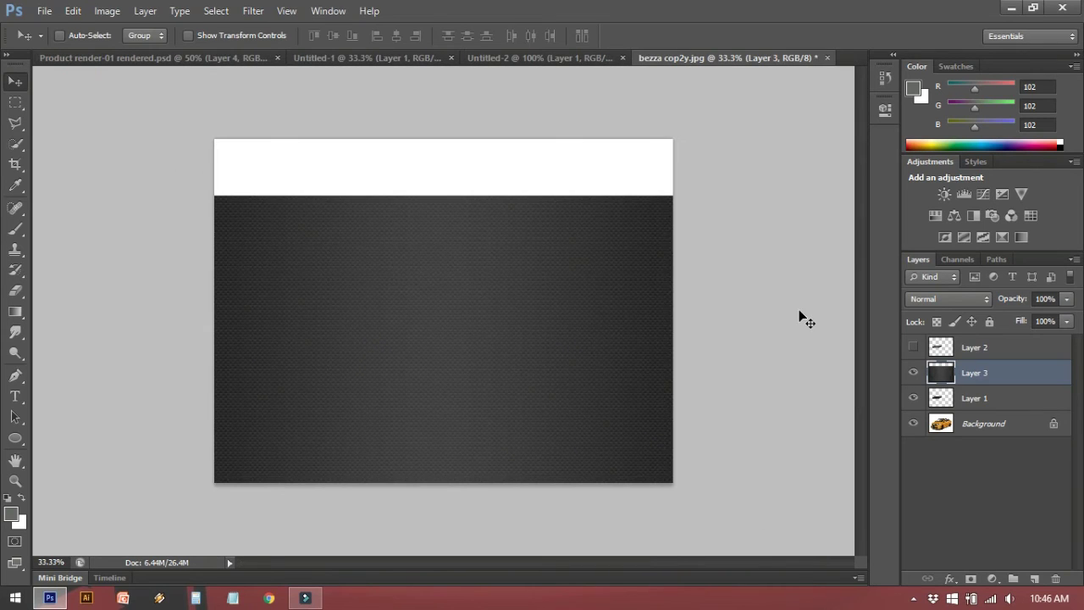
{"action": "key", "text": "ctrl+t"}
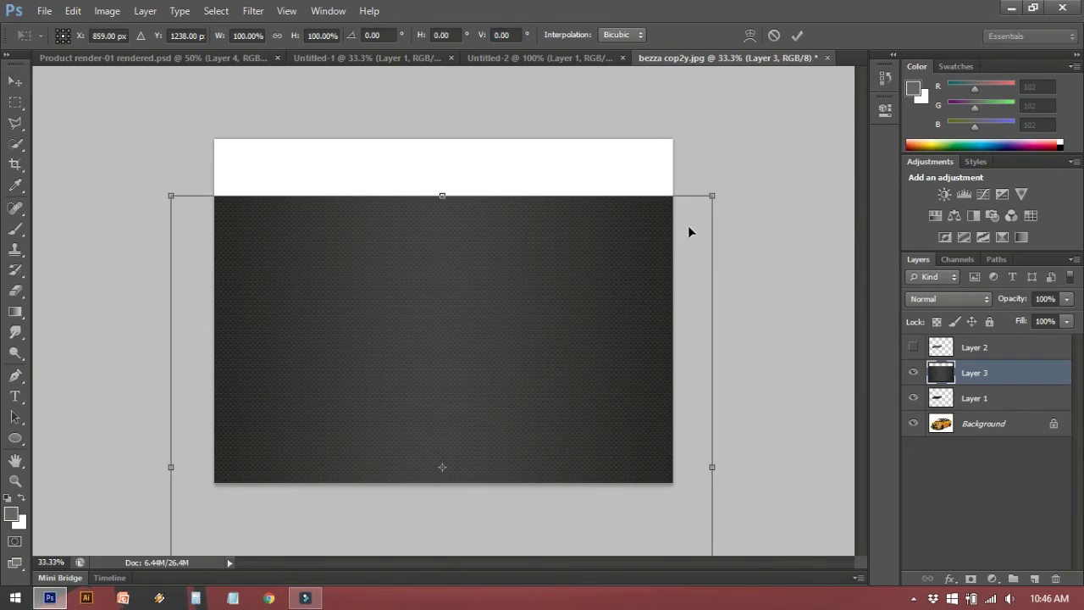
{"action": "left_click_drag", "start_coordinate": [705, 199], "coordinate": [461, 443]}
{"action": "left_click_drag", "start_coordinate": [378, 465], "coordinate": [398, 211]}
{"action": "left_click_drag", "start_coordinate": [487, 186], "coordinate": [440, 228]}
{"action": "left_click_drag", "start_coordinate": [405, 294], "coordinate": [428, 263]}
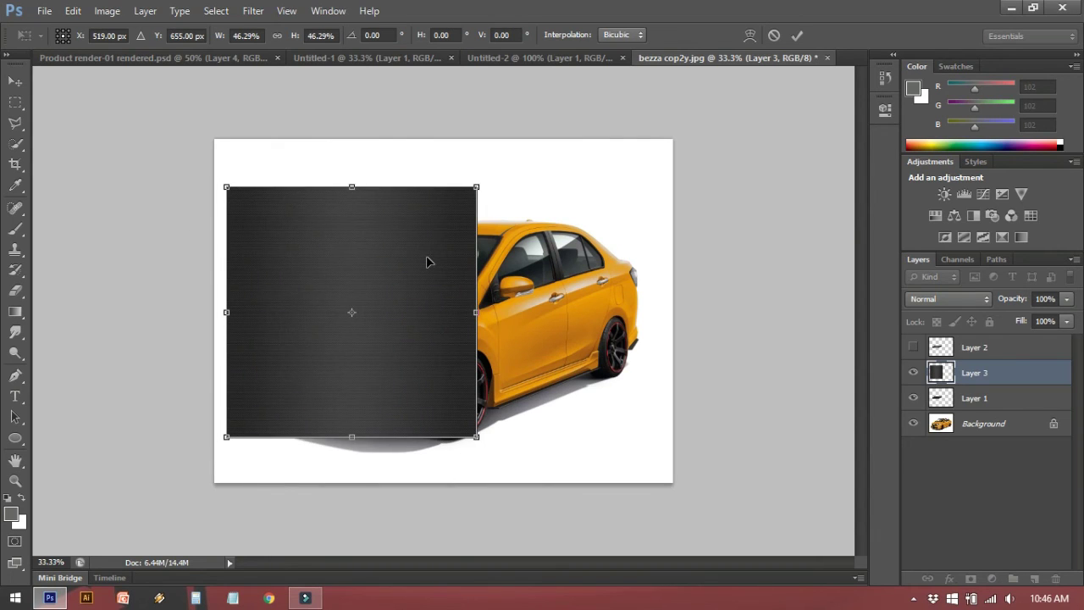
{"action": "left_click", "coordinate": [1065, 300]}
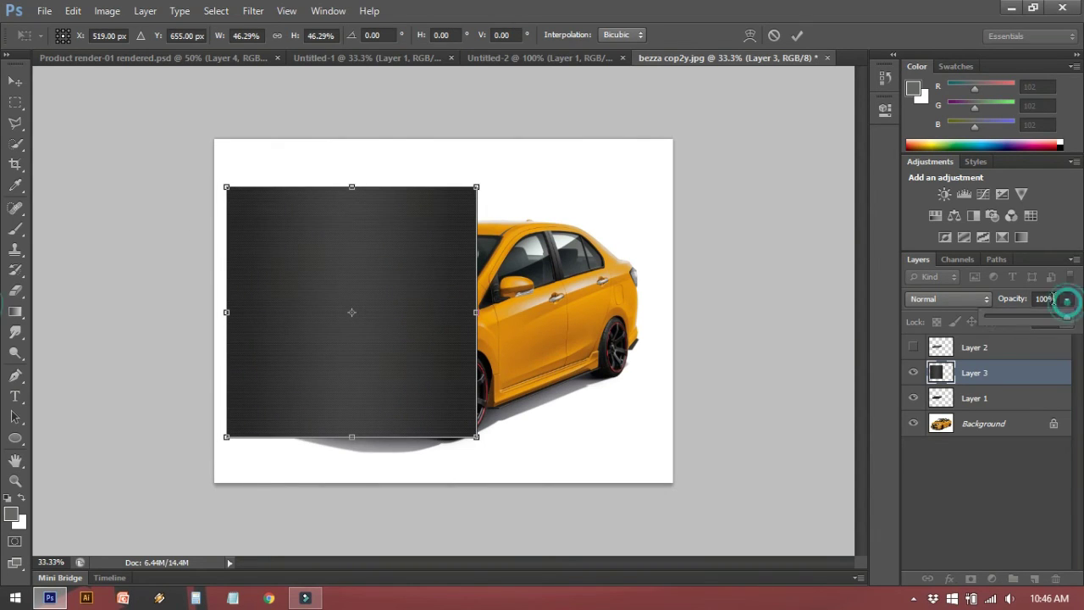
{"action": "left_click", "coordinate": [1016, 322]}
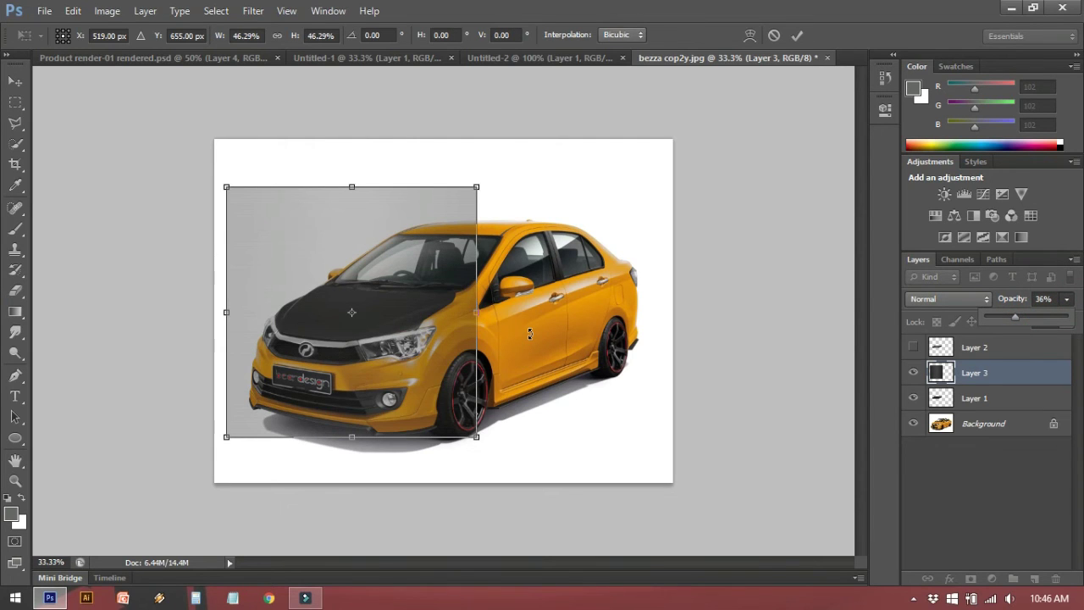
Distort the texture's four corners to cover the hood in perspective, apply the transform, and set the layer's opacity to 100%
{"action": "key", "text": "ctrl+plus"}
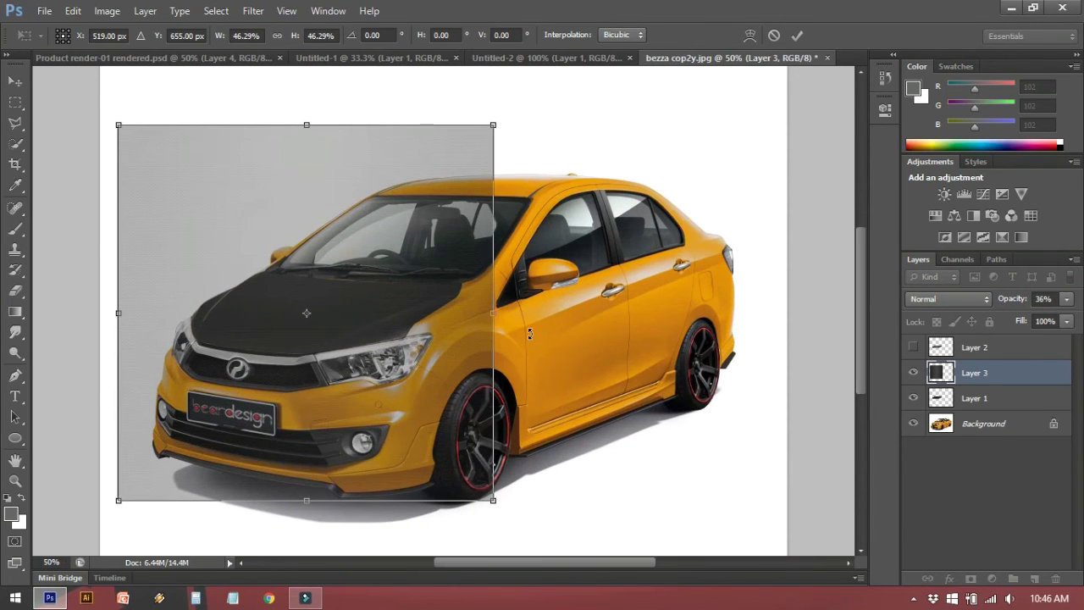
{"action": "left_click_drag", "start_coordinate": [120, 127], "coordinate": [225, 241]}
{"action": "left_click_drag", "start_coordinate": [494, 195], "coordinate": [480, 258]}
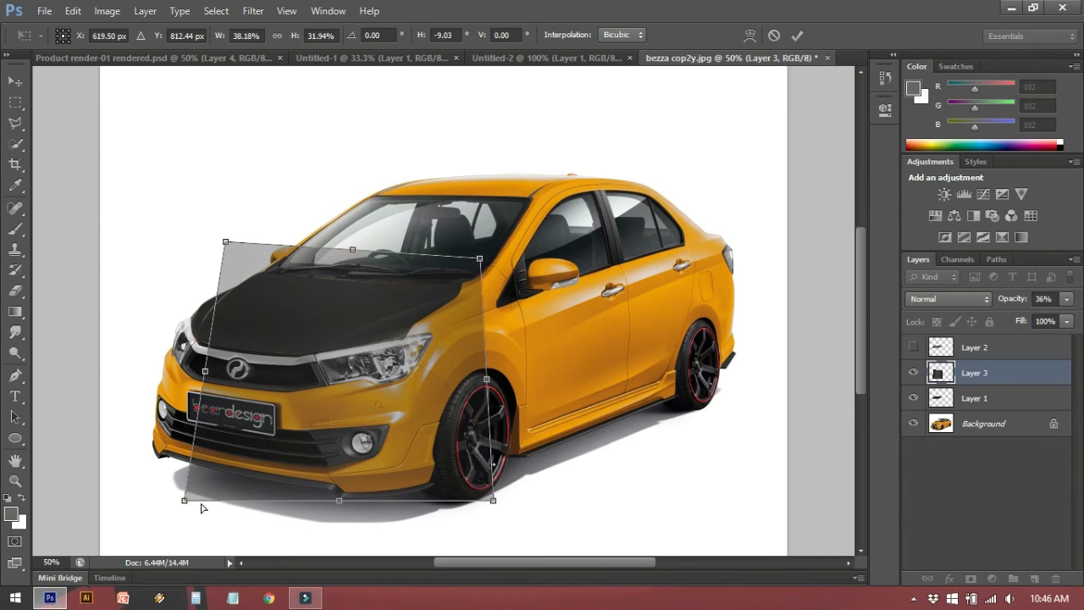
{"action": "left_click_drag", "start_coordinate": [183, 500], "coordinate": [130, 382]}
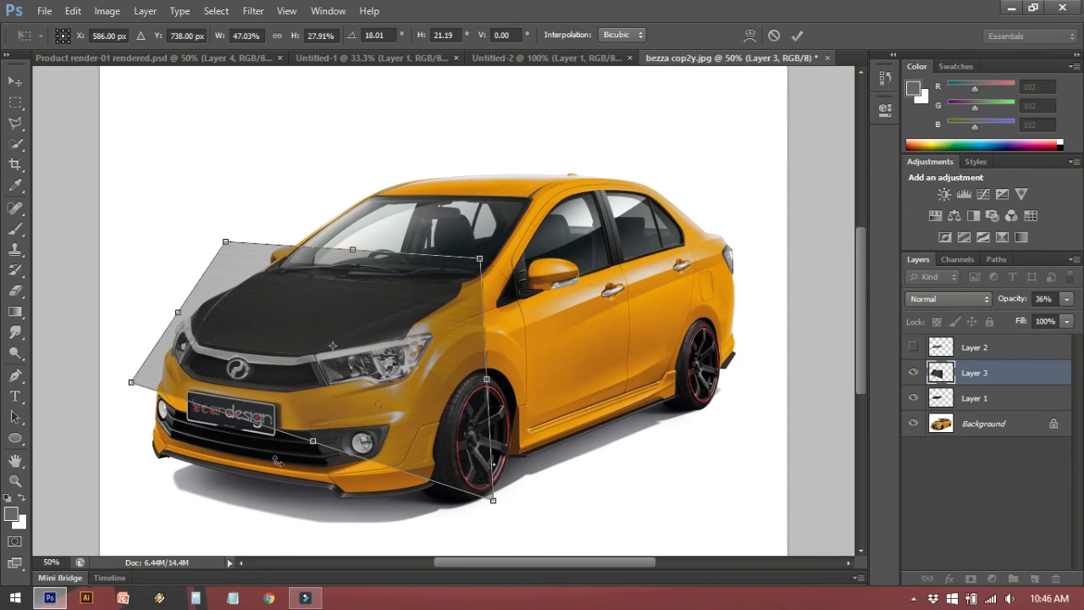
{"action": "left_click_drag", "start_coordinate": [492, 501], "coordinate": [423, 418]}
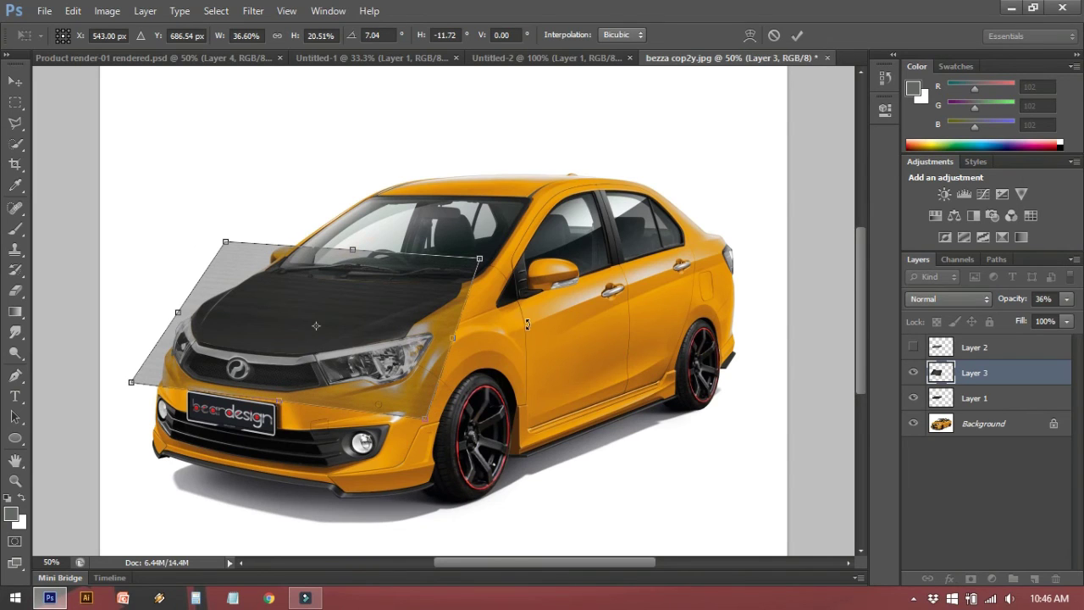
{"action": "double_click", "coordinate": [403, 307]}
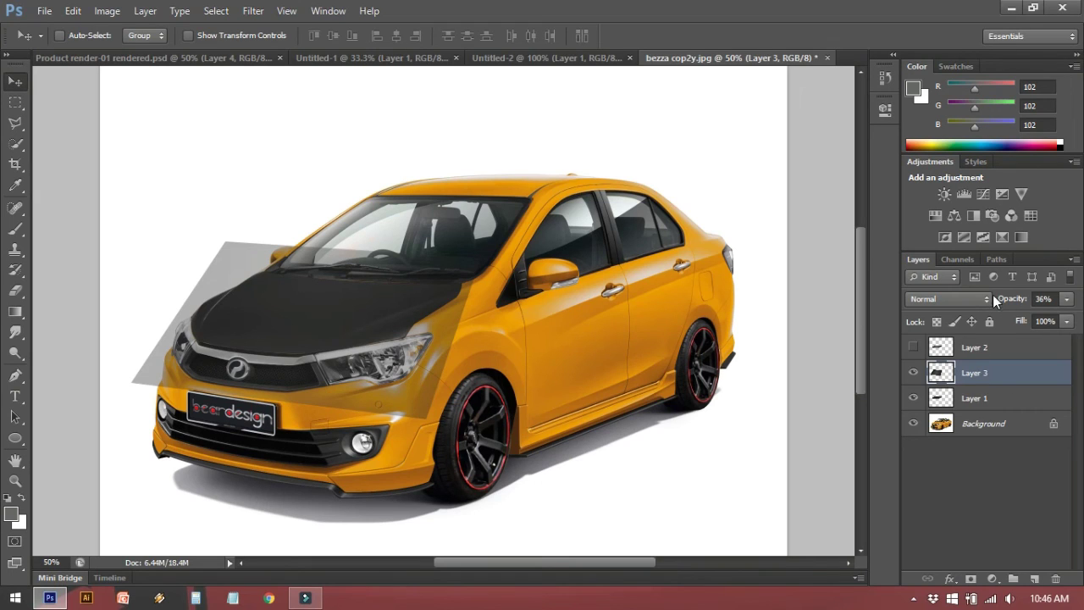
{"action": "left_click", "coordinate": [1064, 299]}
{"action": "left_click_drag", "start_coordinate": [1036, 321], "coordinate": [1075, 318]}
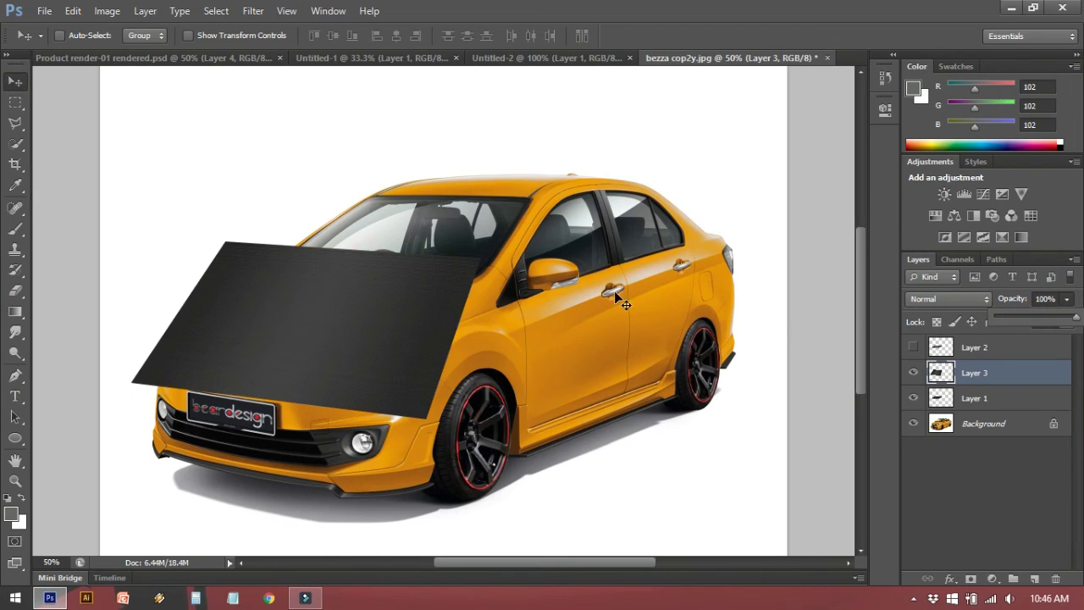
Load the hood shape of Layer 1 as a selection and invert it
{"action": "key", "text": "ctrl+1"}
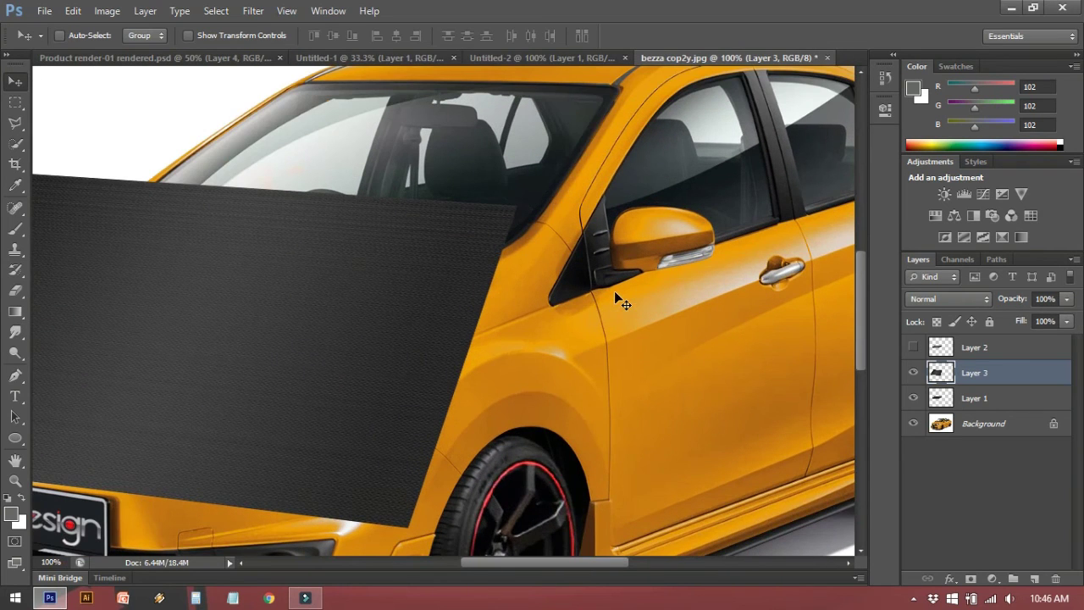
{"action": "left_click_drag", "start_coordinate": [450, 296], "coordinate": [580, 233]}
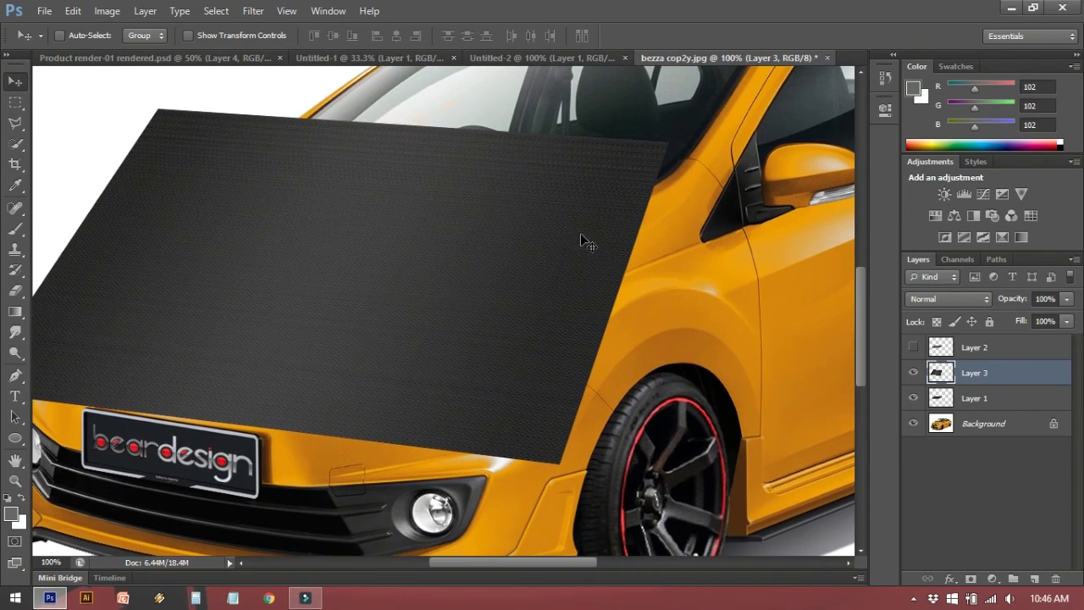
{"action": "left_click", "coordinate": [972, 401]}
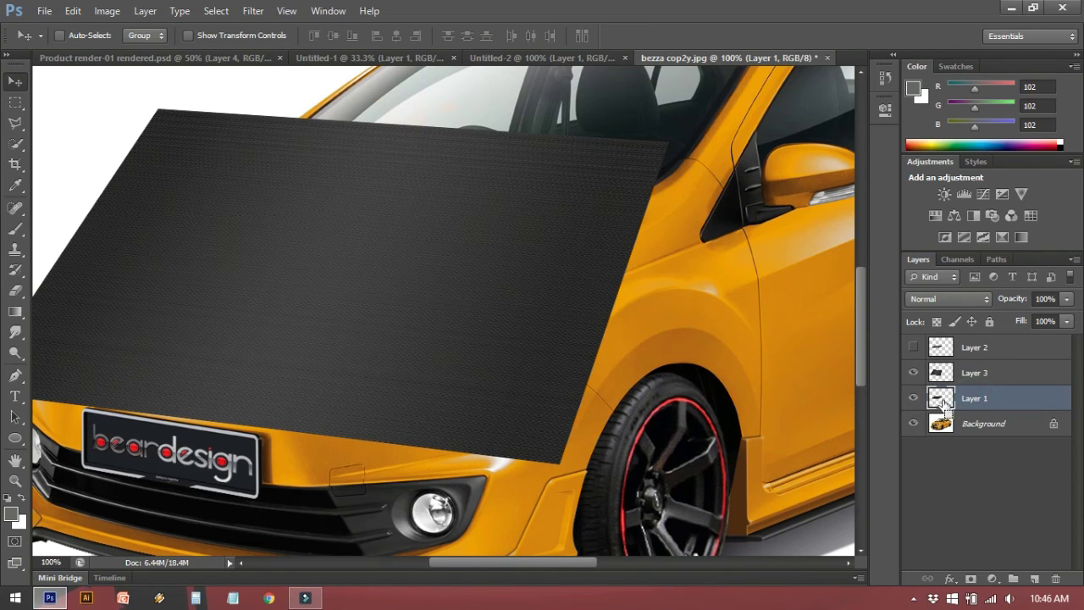
{"action": "left_click", "coordinate": [950, 402], "text": "ctrl"}
{"action": "left_click_drag", "start_coordinate": [679, 389], "coordinate": [716, 404]}
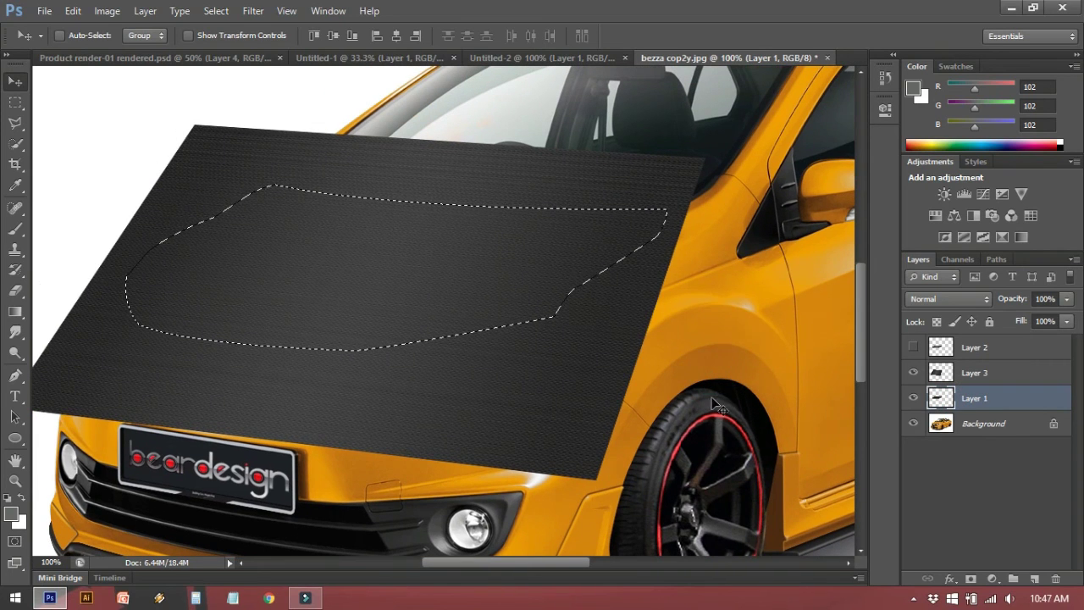
{"action": "left_click", "coordinate": [204, 12]}
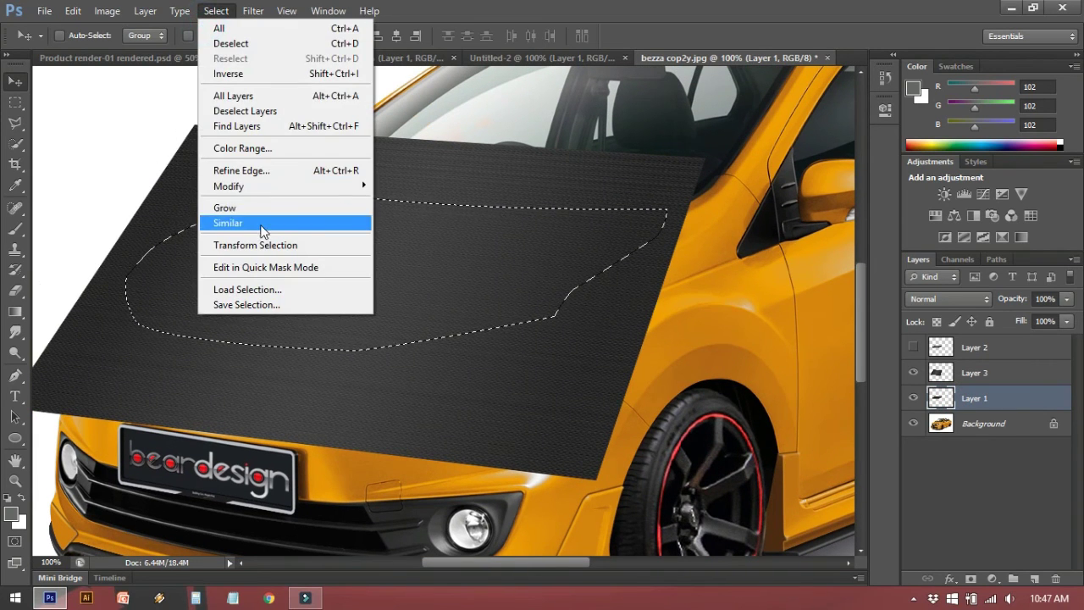
{"action": "left_click", "coordinate": [250, 74]}
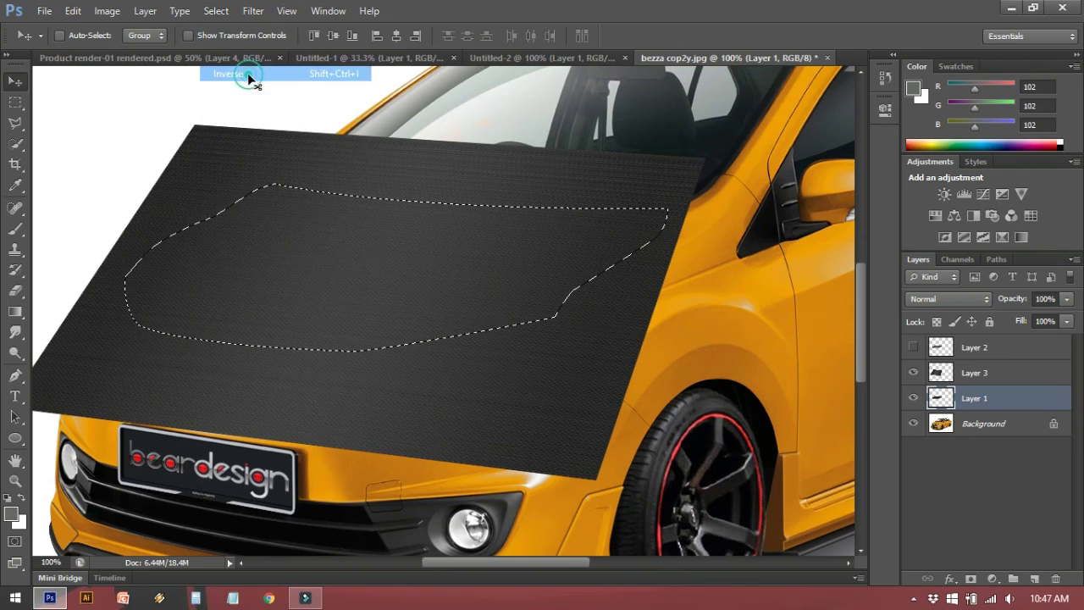
Delete the texture outside the hood shape on Layer 3 and clear the selection
{"action": "left_click", "coordinate": [969, 373]}
{"action": "left_click_drag", "start_coordinate": [504, 308], "coordinate": [454, 297]}
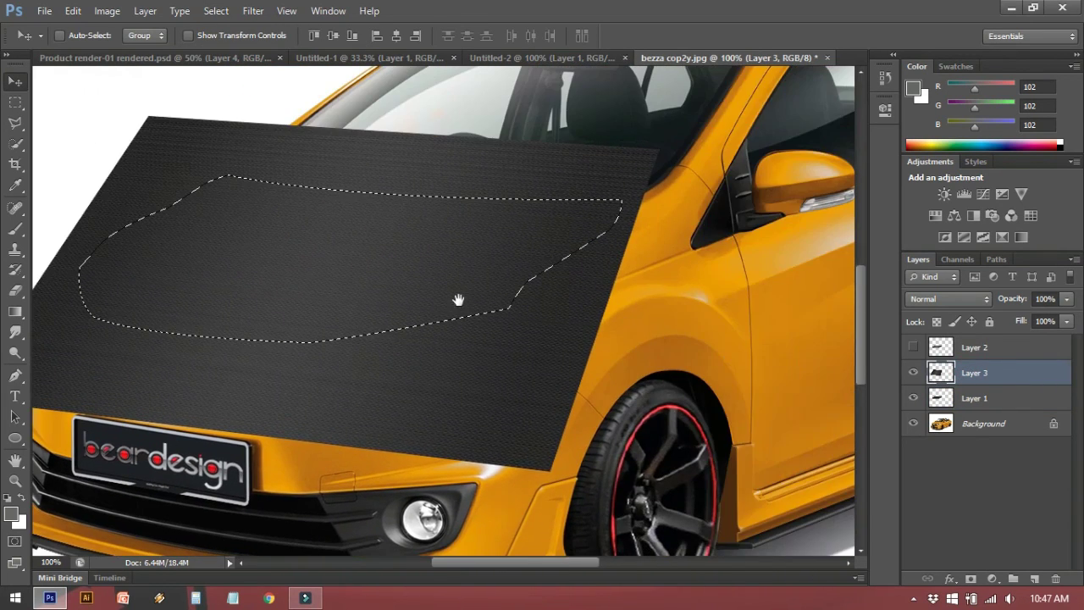
{"action": "key", "text": "Delete"}
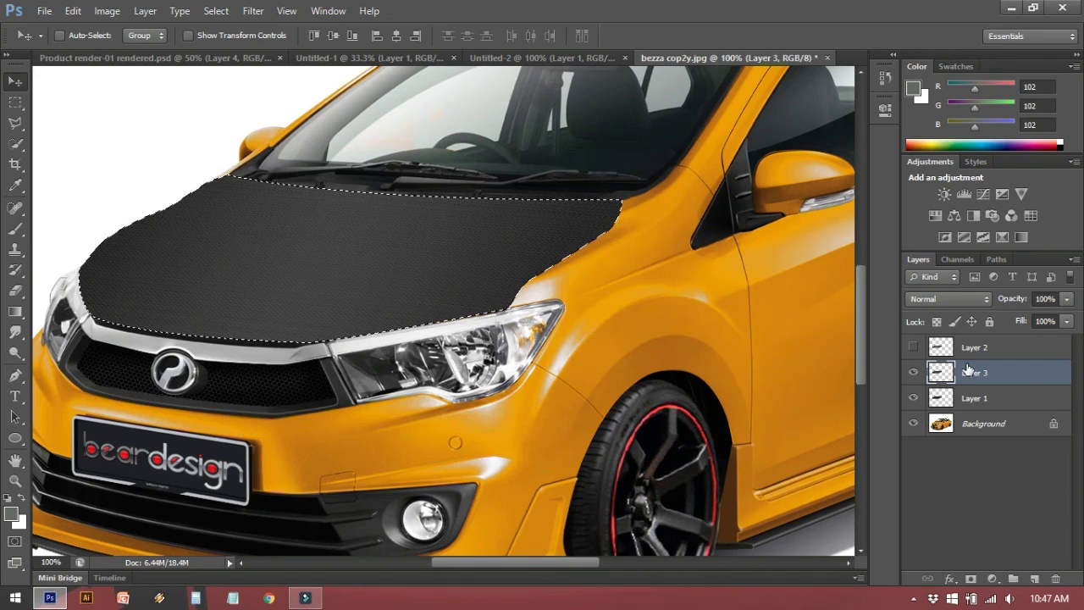
{"action": "key", "text": "l"}
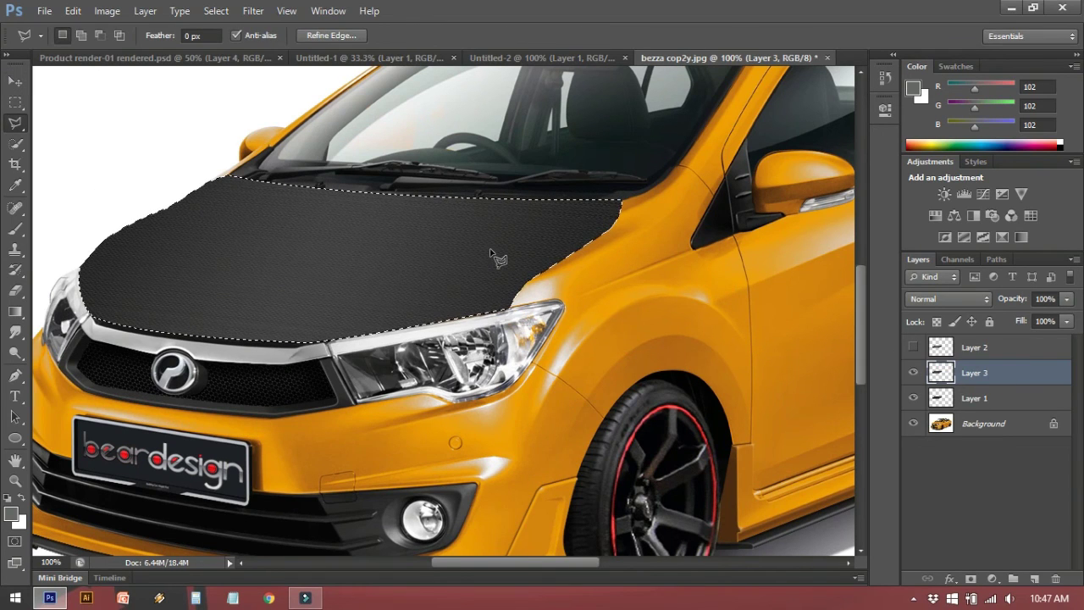
{"action": "key", "text": "ctrl+d"}
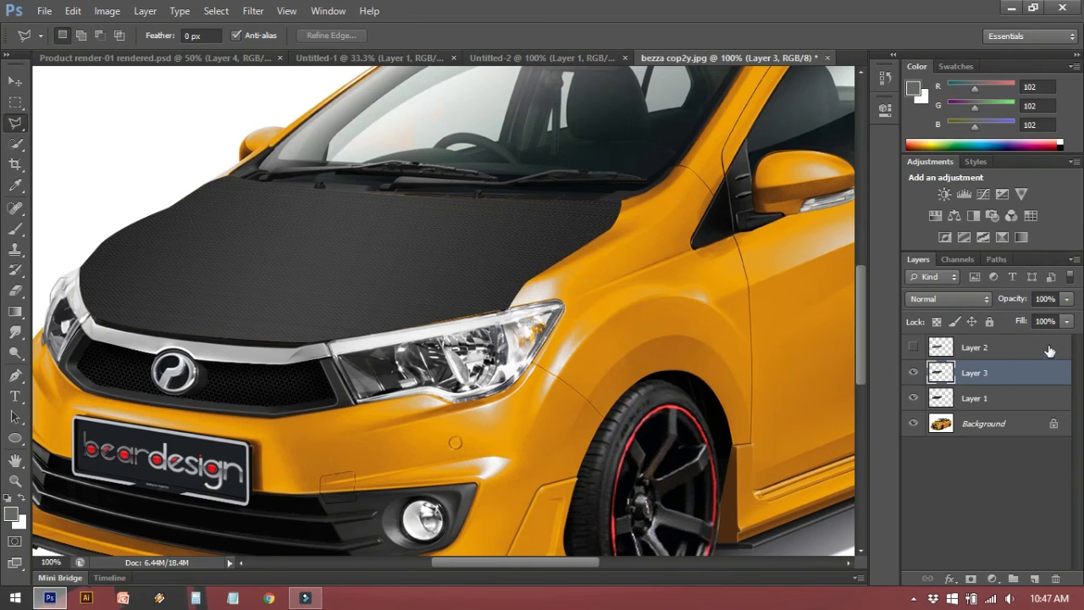
Try the Multiply blend mode on the hood texture in Layer 3, and settle on Soft Light
{"action": "left_click", "coordinate": [980, 300]}
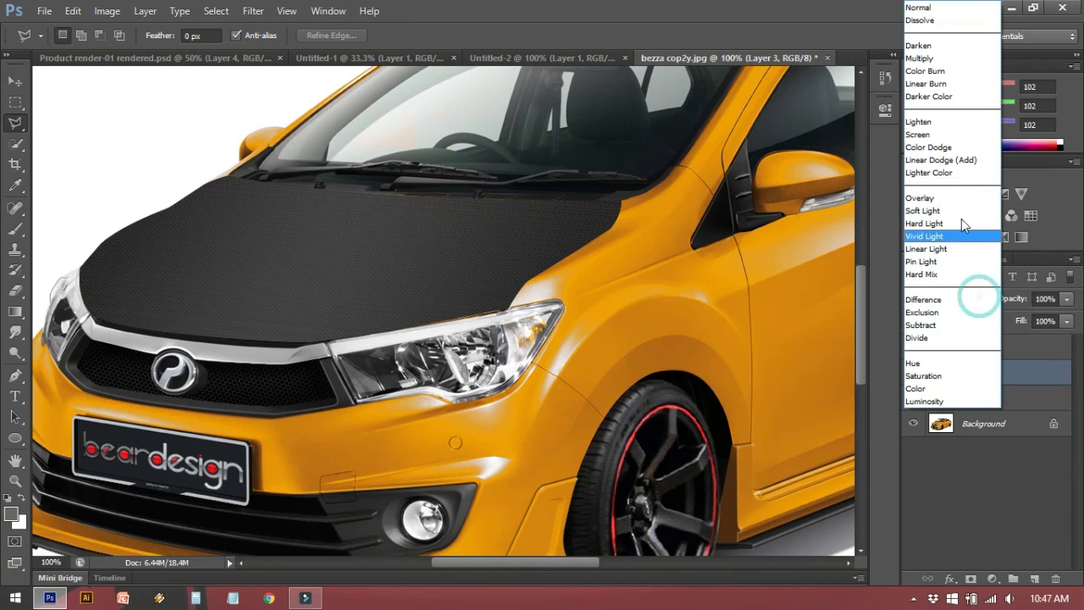
{"action": "left_click", "coordinate": [971, 59]}
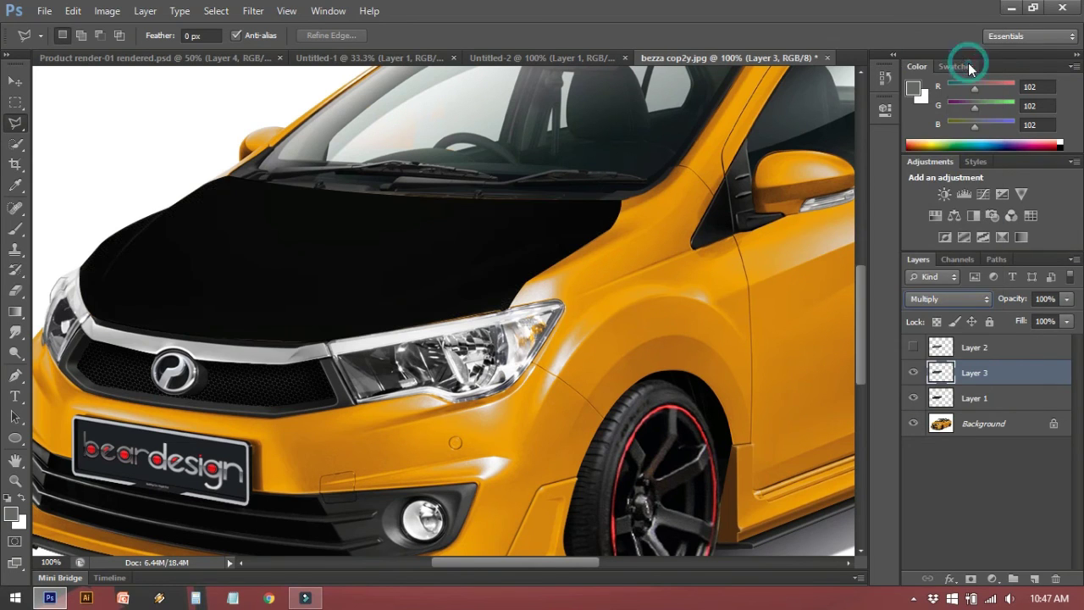
{"action": "left_click", "coordinate": [974, 298]}
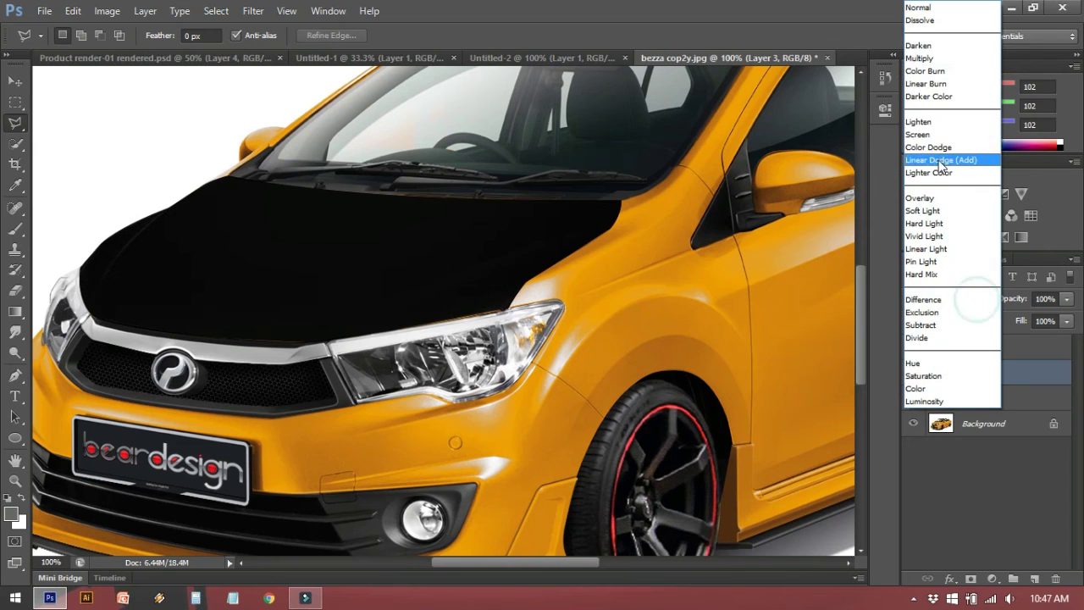
{"action": "left_click", "coordinate": [968, 211]}
Examine the blended hood texture and its edges along the headlight, grille and windshield up close and at actual size
{"action": "left_click_drag", "start_coordinate": [448, 246], "coordinate": [487, 223]}
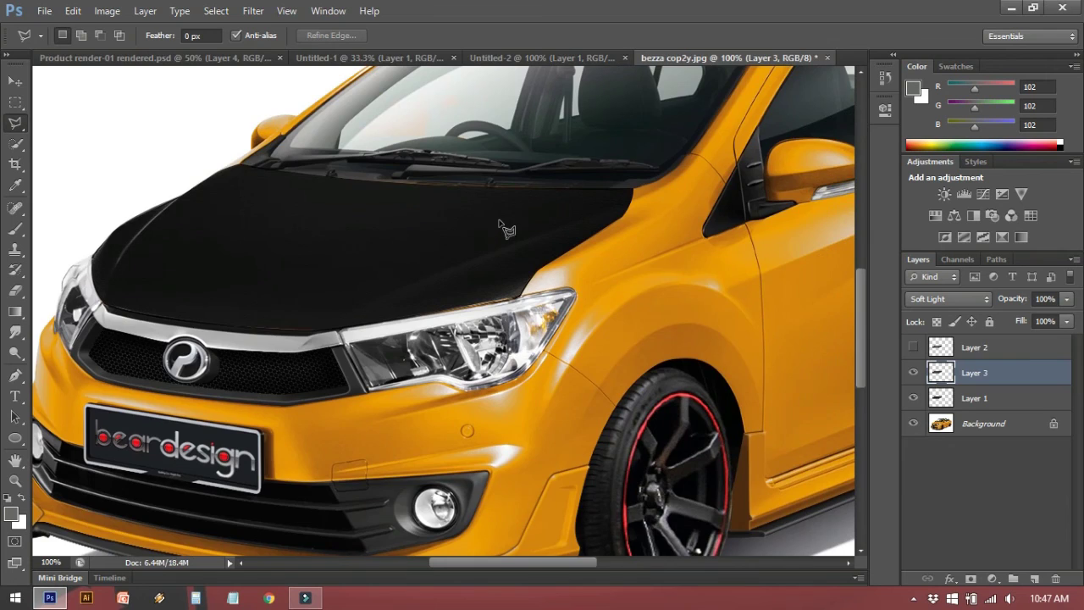
{"action": "key", "text": "ctrl+plus"}
{"action": "key", "text": "ctrl+plus"}
{"action": "key", "text": "ctrl+plus"}
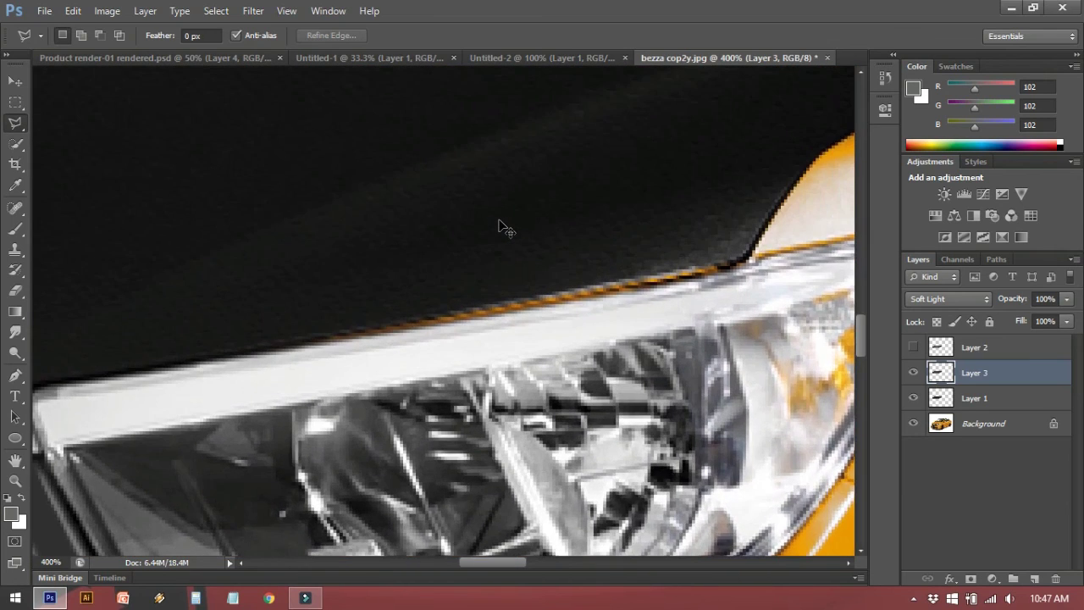
{"action": "key", "text": "ctrl+plus"}
{"action": "mouse_move", "coordinate": [462, 245]}
{"action": "left_mouse_down"}
{"action": "mouse_move", "coordinate": [438, 394]}
{"action": "mouse_move", "coordinate": [202, 355]}
{"action": "mouse_move", "coordinate": [245, 206]}
{"action": "left_mouse_up"}
{"action": "key", "text": "ctrl+minus"}
{"action": "key", "text": "ctrl+minus"}
{"action": "key", "text": "ctrl+minus"}
{"action": "key", "text": "ctrl+minus"}
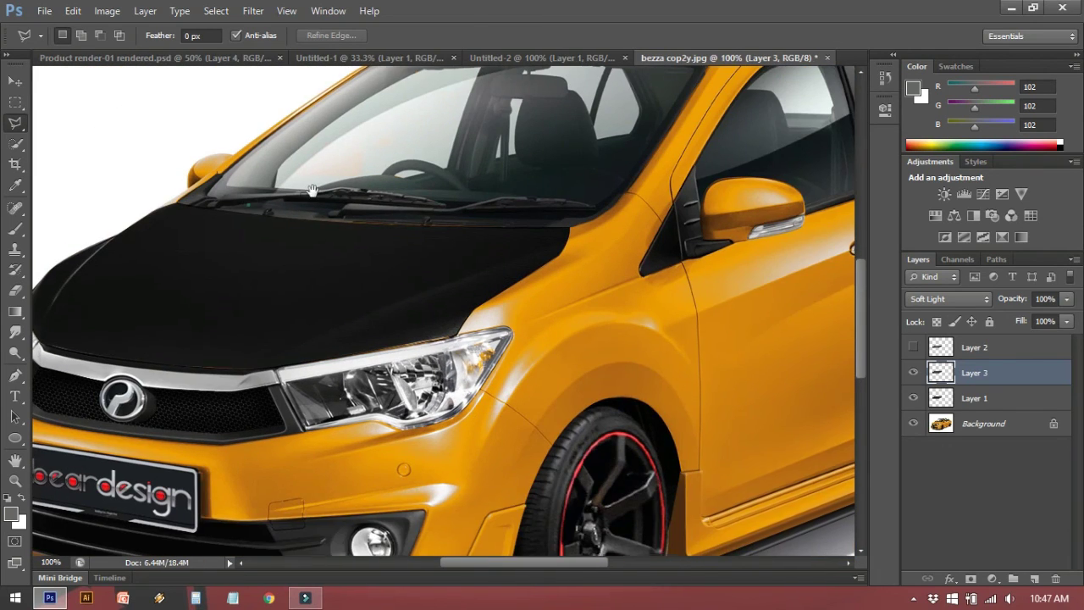
{"action": "left_click_drag", "start_coordinate": [311, 190], "coordinate": [483, 179]}
{"action": "key", "text": "ctrl+plus"}
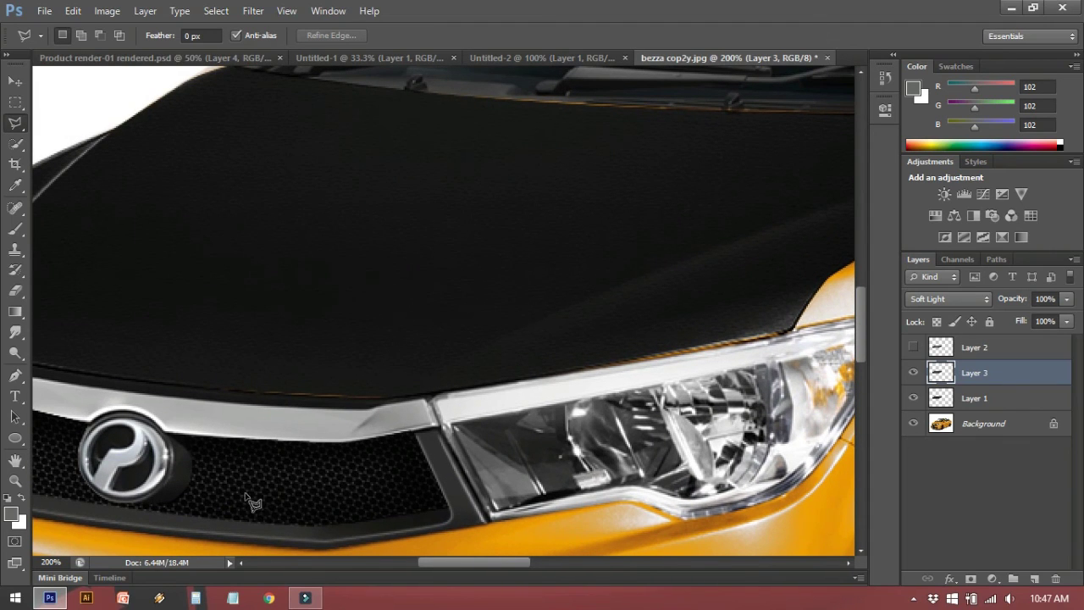